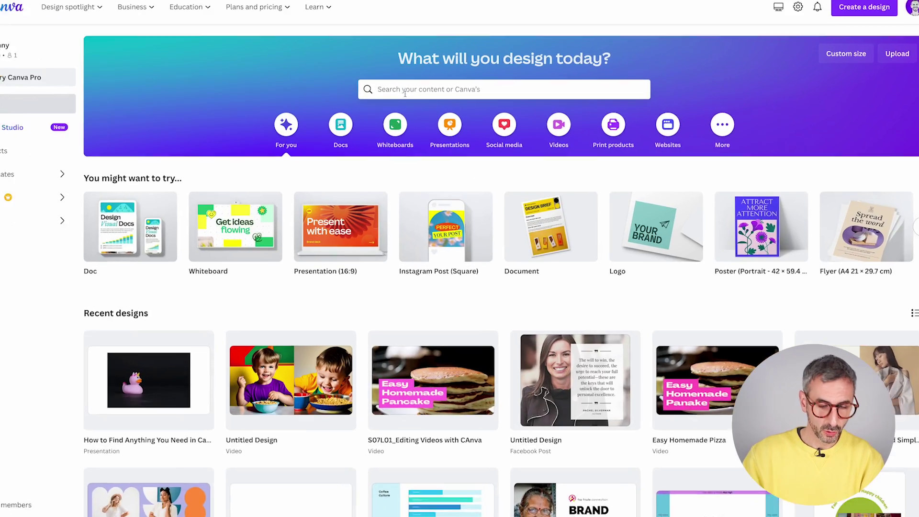
# Search for "facebook" and compare the suggestions offered for templates and for projects.
pyautogui.click(361, 91)
pyautogui.write('facebook')
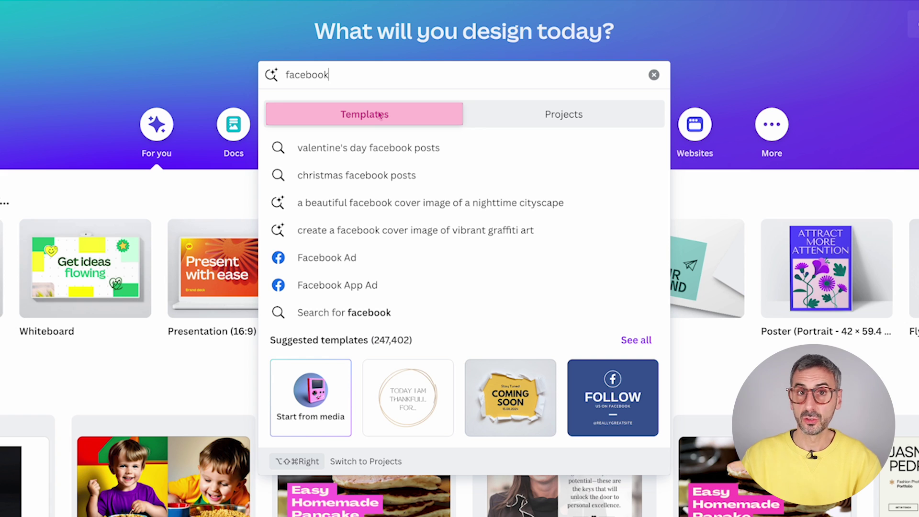
pyautogui.moveTo(328, 75); pyautogui.dragTo(290, 74)
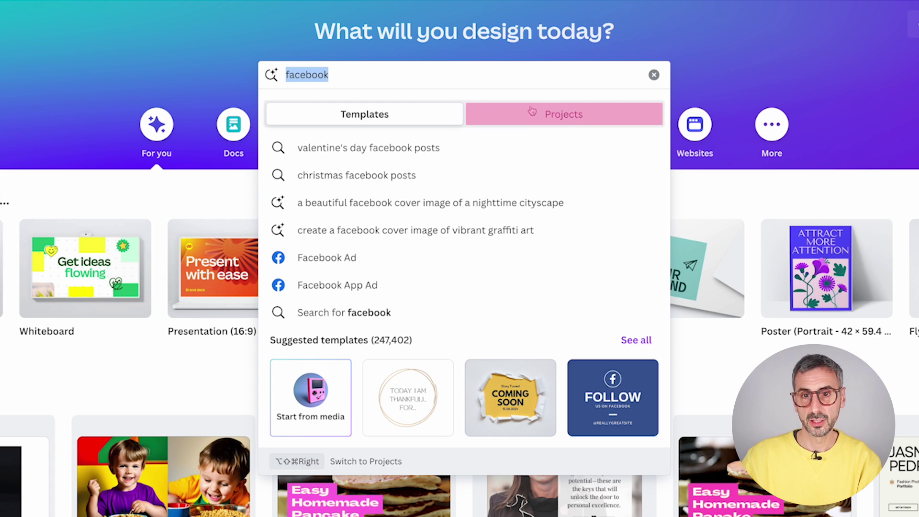
pyautogui.click(574, 118)
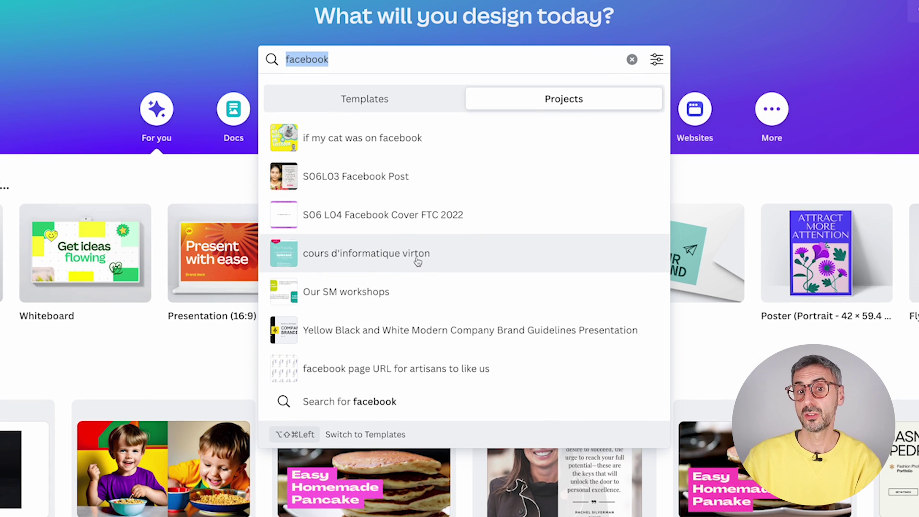
pyautogui.click(365, 100)
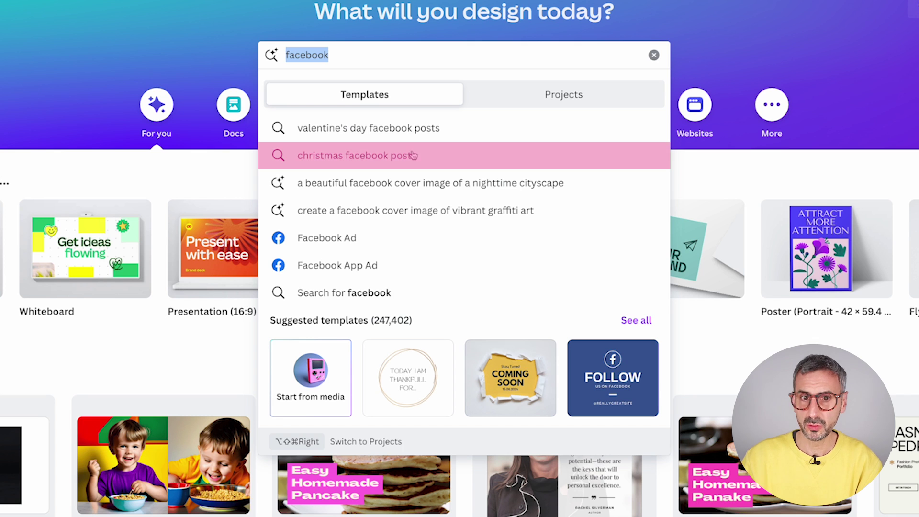
pyautogui.click(546, 95)
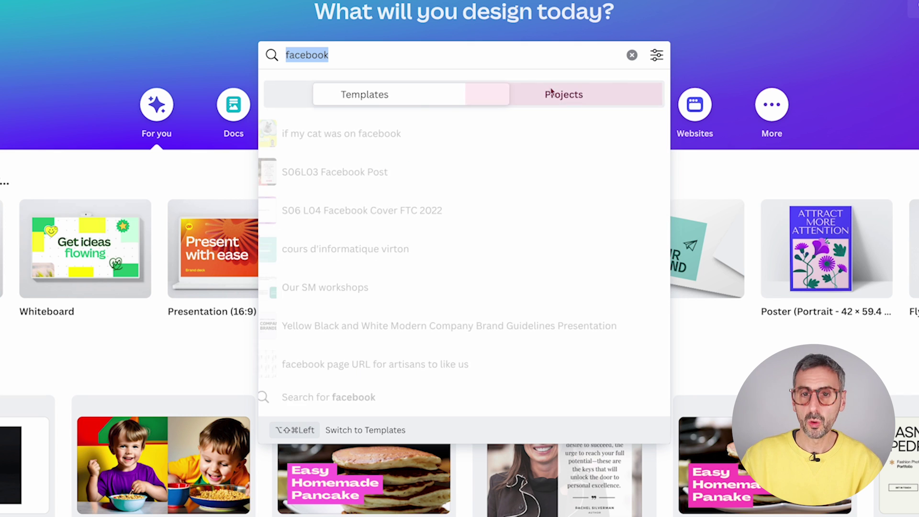
pyautogui.click(333, 104)
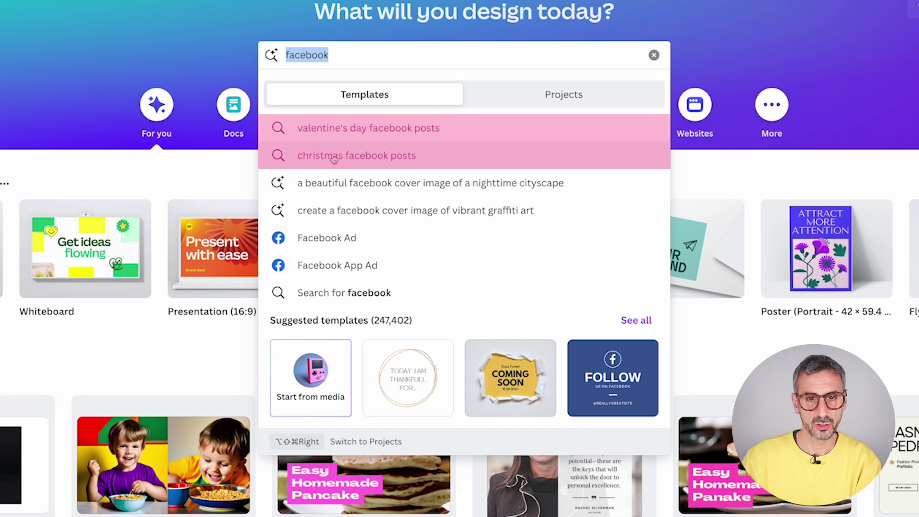
# Open the suggested "valentine's day facebook posts" template search and browse the templates.
pyautogui.click(327, 129)
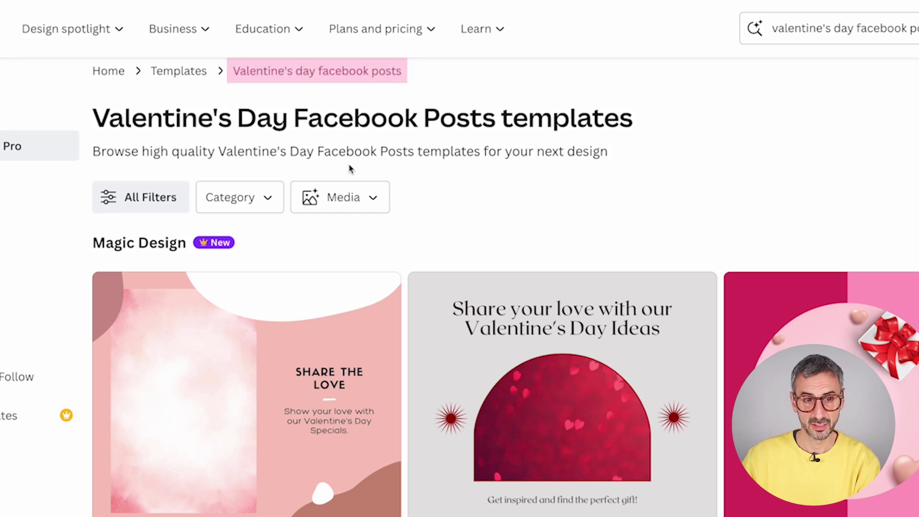
pyautogui.scroll(-5, 407, 258)
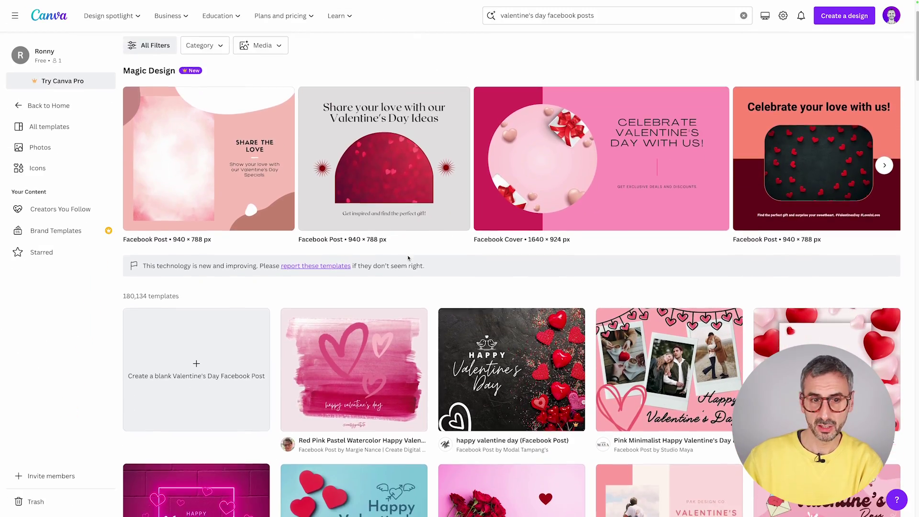
pyautogui.scroll(-10, 408, 258)
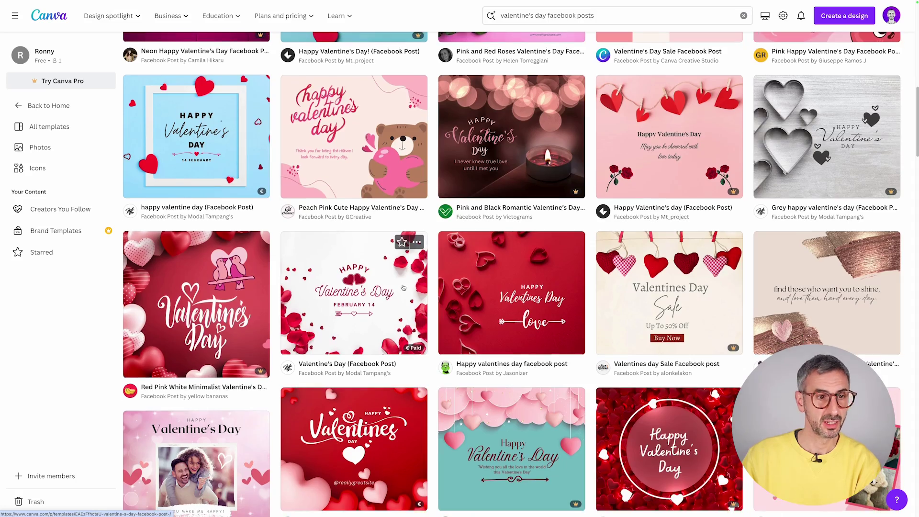
pyautogui.scroll(10, 411, 271)
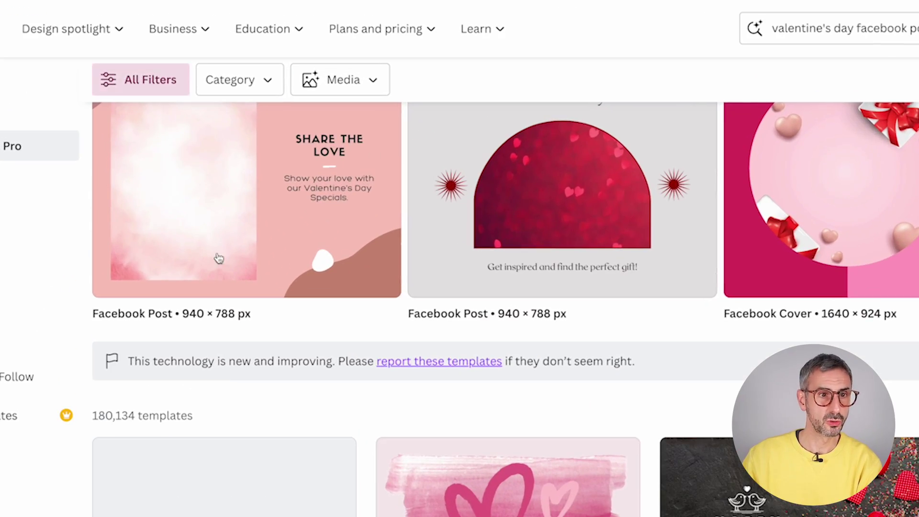
# Review the full list of filters available for the Valentine's Day templates and close it.
pyautogui.click(163, 79)
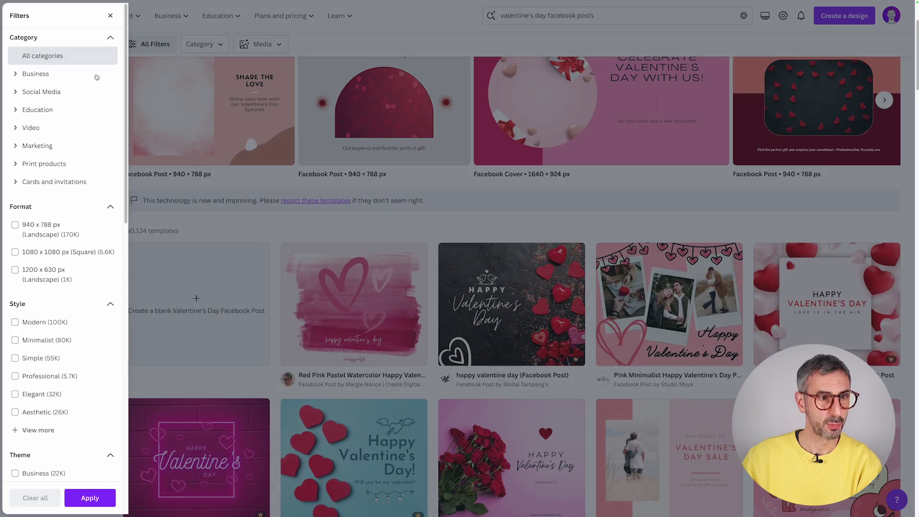
pyautogui.scroll(-8, 68, 345)
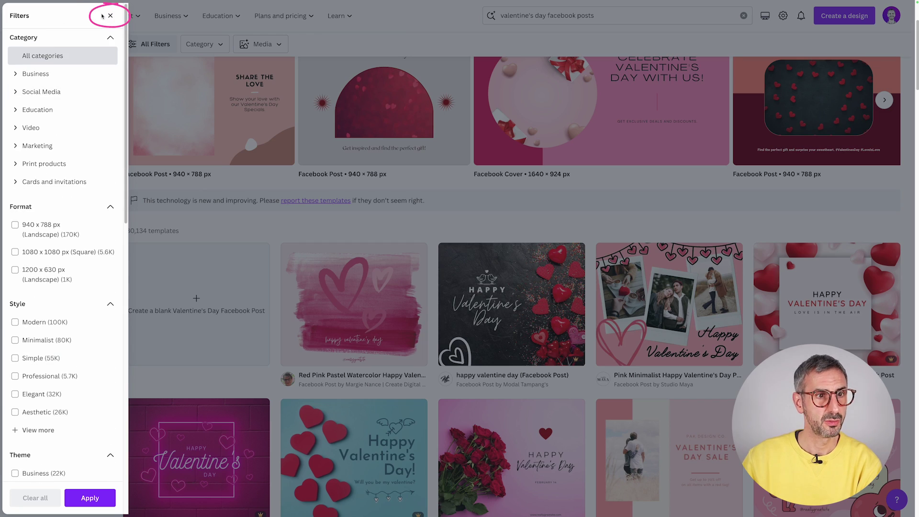
pyautogui.click(103, 16)
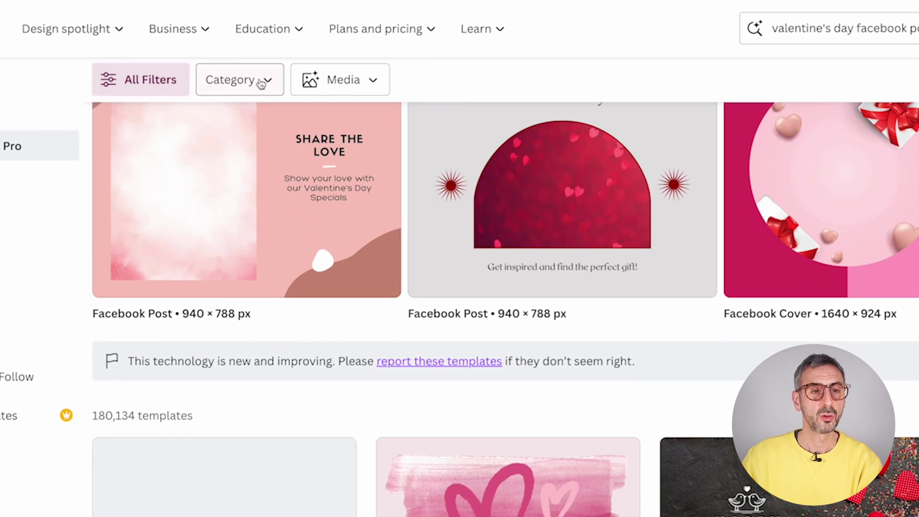
# Check the category and media filter options for the Valentine's Day templates without applying any.
pyautogui.click(260, 82)
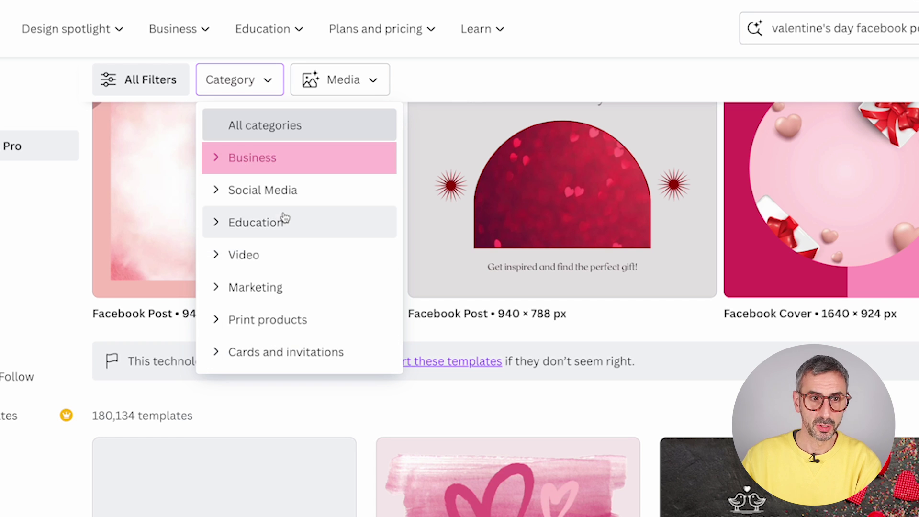
pyautogui.click(374, 82)
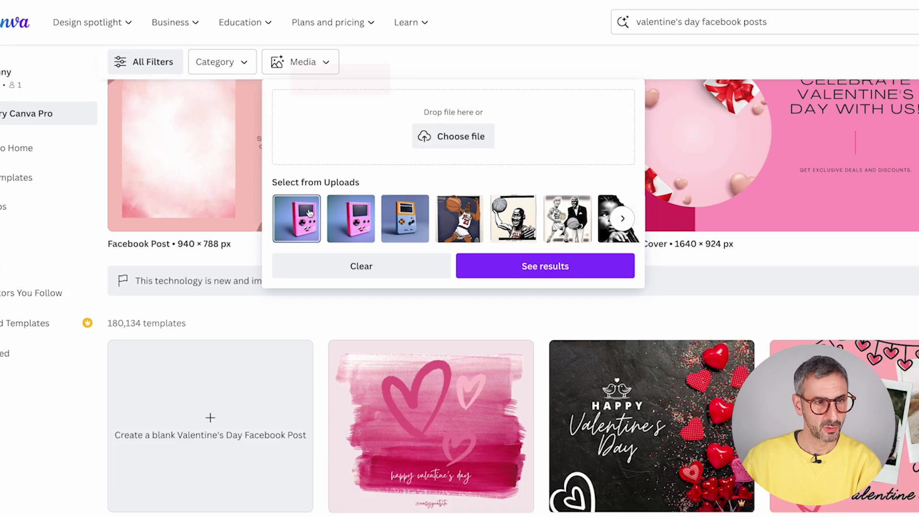
pyautogui.scroll(-1, 123, 312)
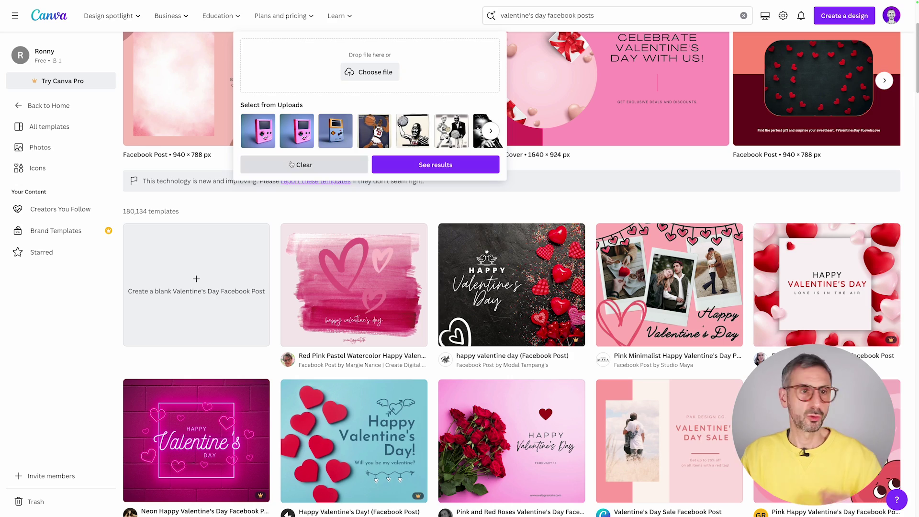
pyautogui.click(123, 312)
pyautogui.scroll(3, 140, 171)
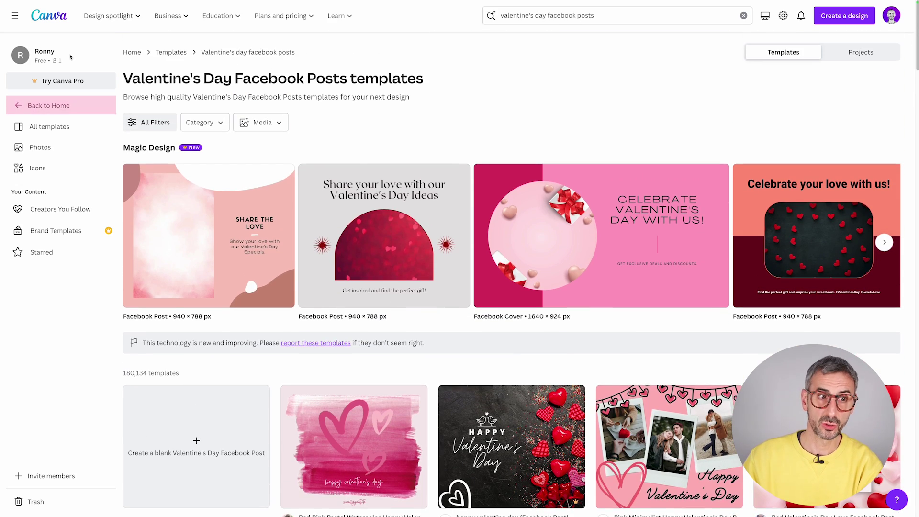
# Return to the home page, open the suggestion "create a facebook cover image of vibrant graffiti art" and browse its Magic Design templates.
pyautogui.click(49, 106)
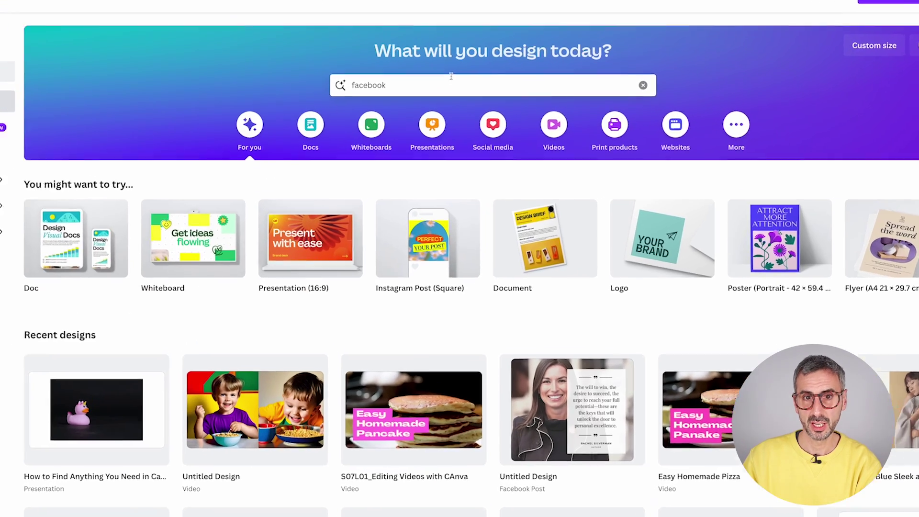
pyautogui.click(498, 92)
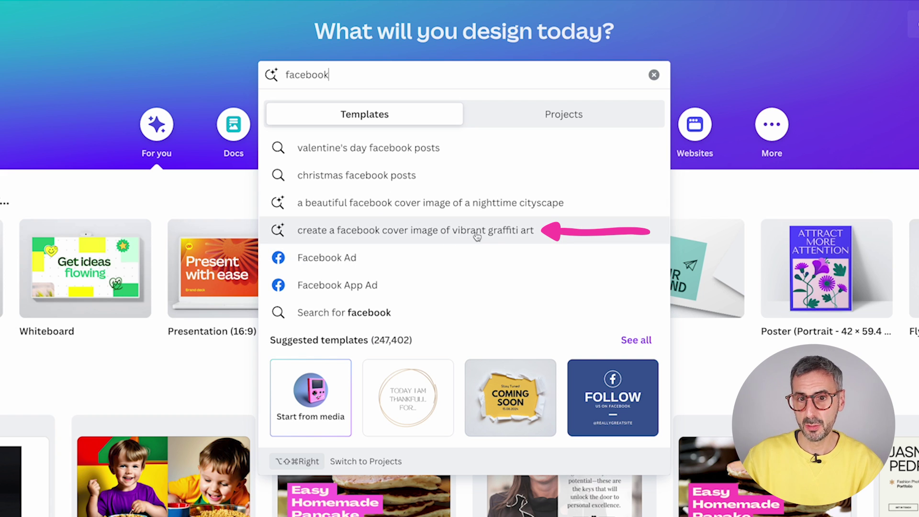
pyautogui.click(498, 231)
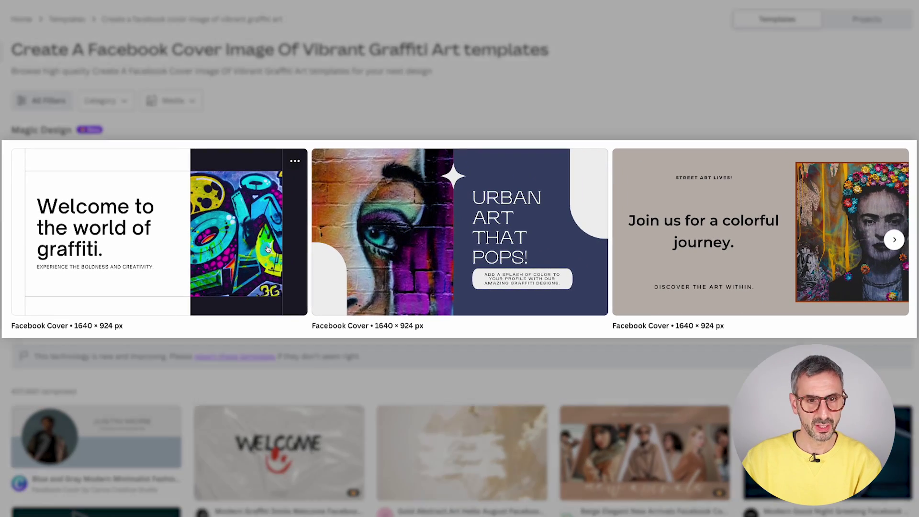
pyautogui.click(894, 240)
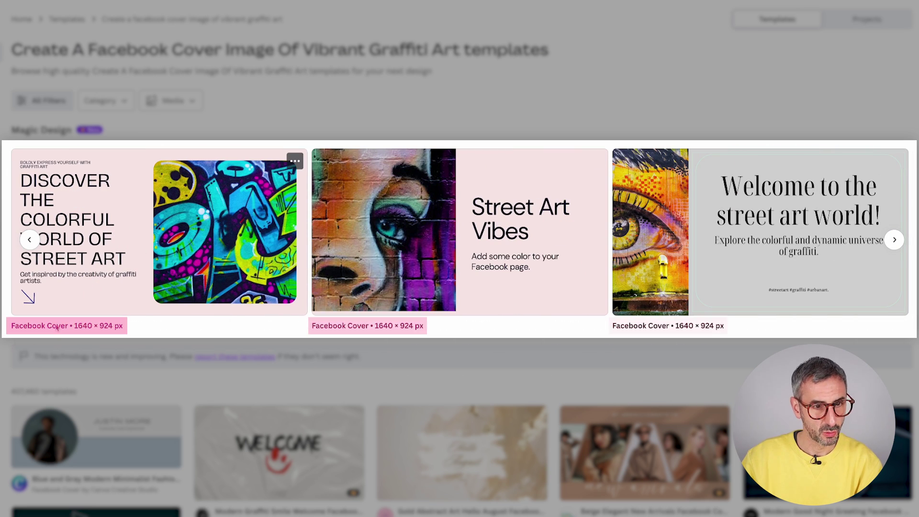
pyautogui.click(894, 240)
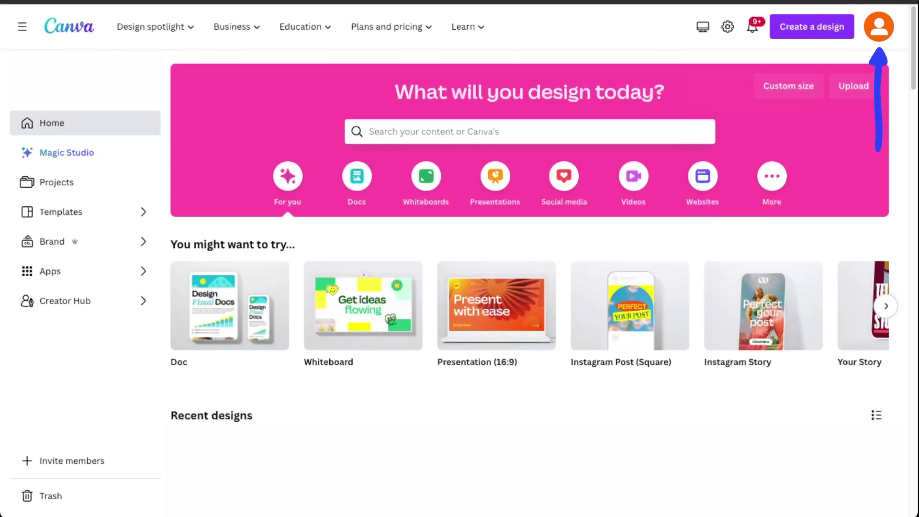
# Open the account settings from the home page.
pyautogui.click(879, 26)
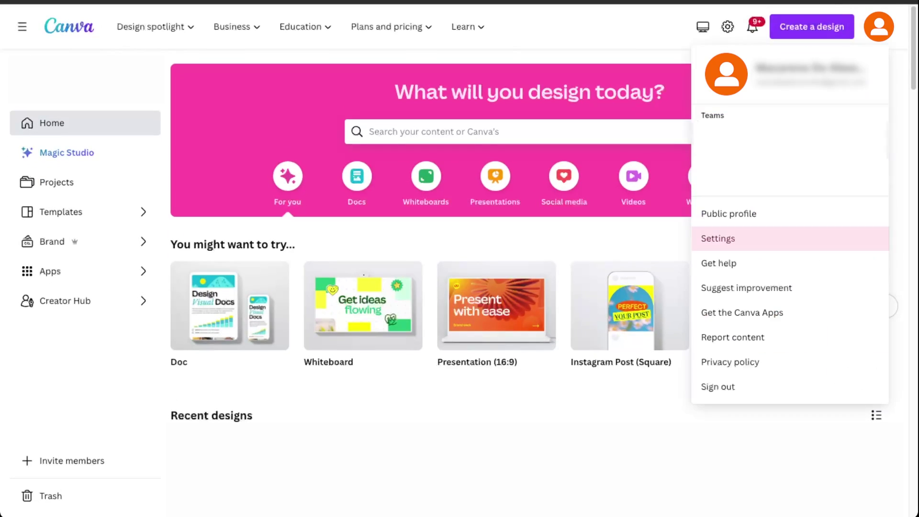
pyautogui.click(755, 245)
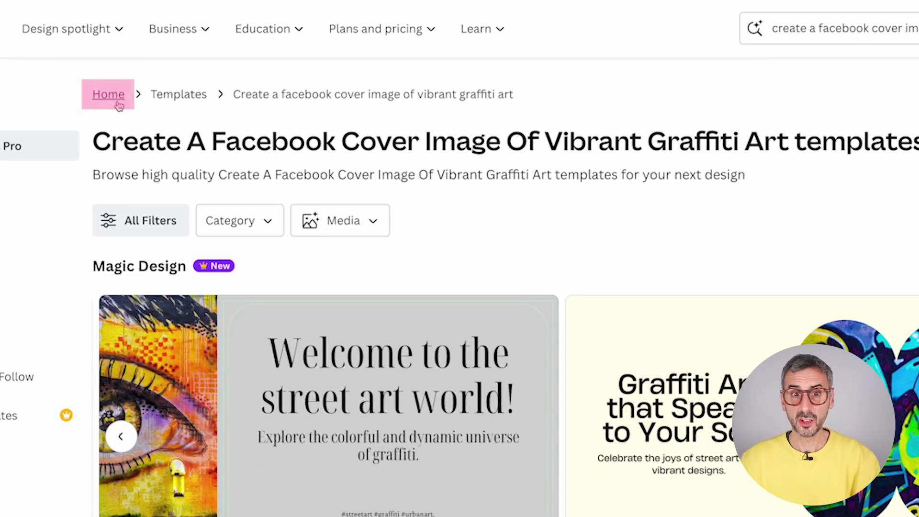
# From the home page, search for "facebook" among the existing projects.
pyautogui.click(134, 53)
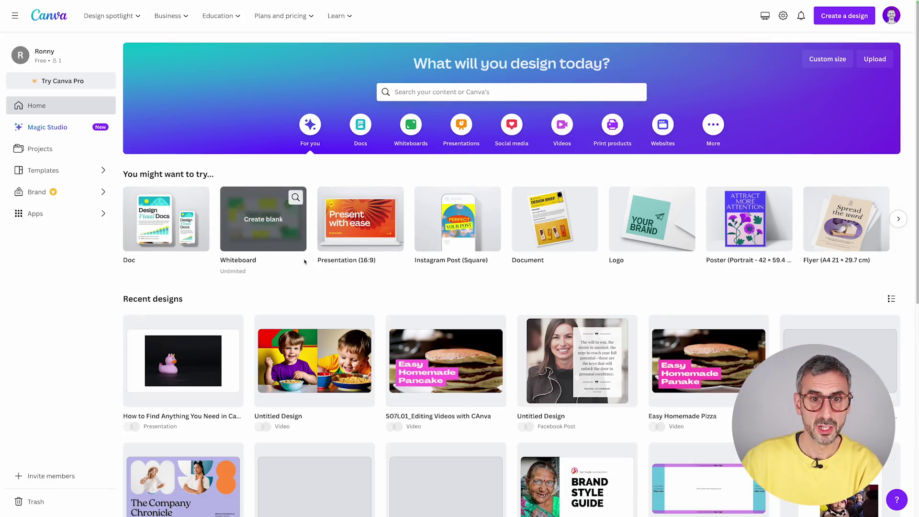
pyautogui.click(479, 92)
pyautogui.write('facebook')
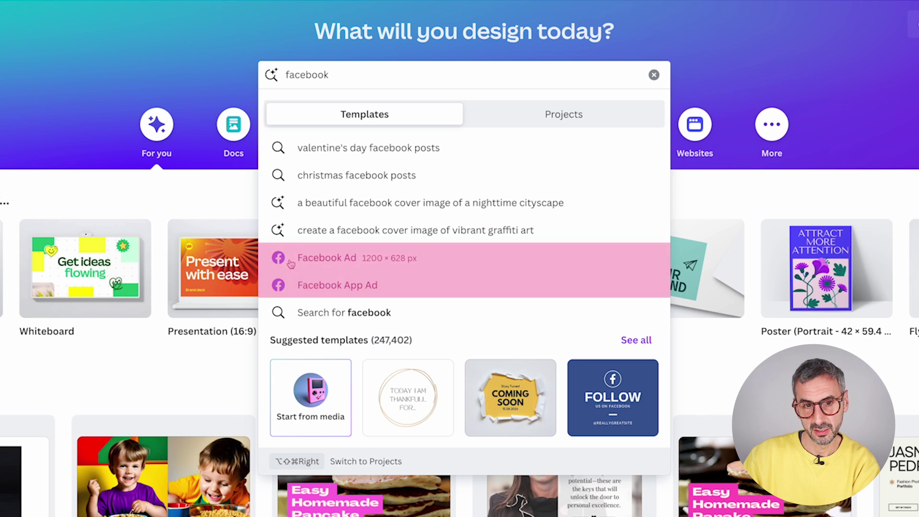
pyautogui.click(555, 115)
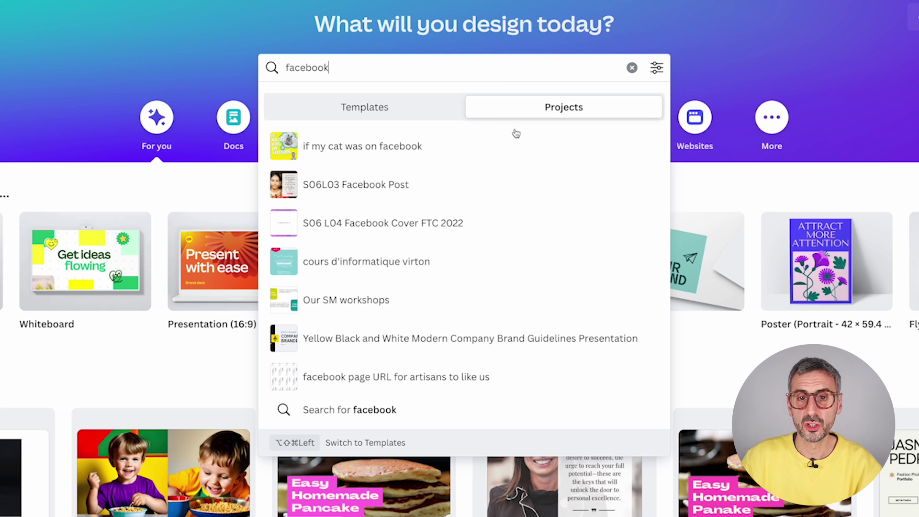
# Show the filters for the project search, check the owner options and return to the filter list.
pyautogui.click(655, 67)
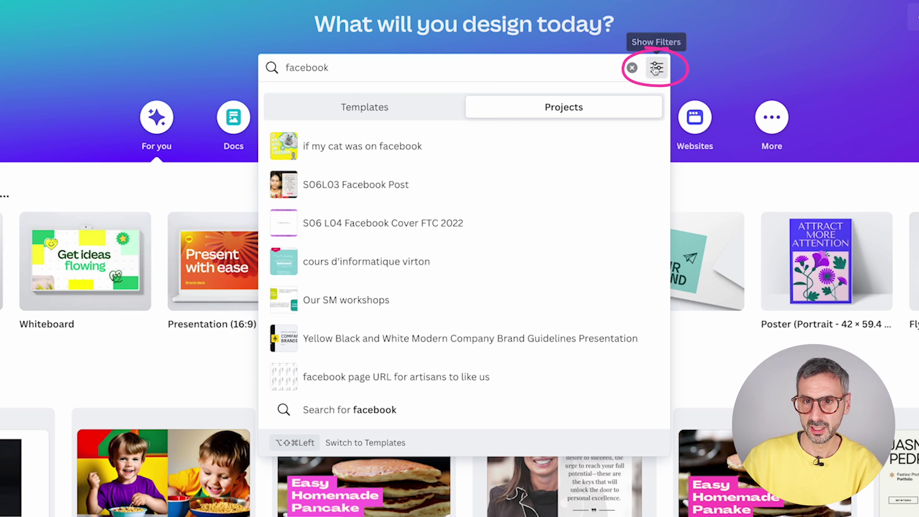
pyautogui.click(656, 68)
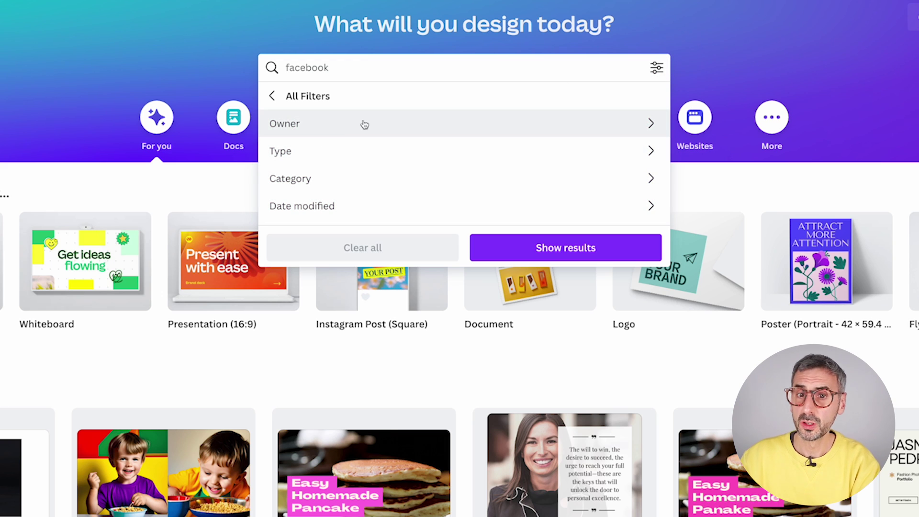
pyautogui.click(652, 125)
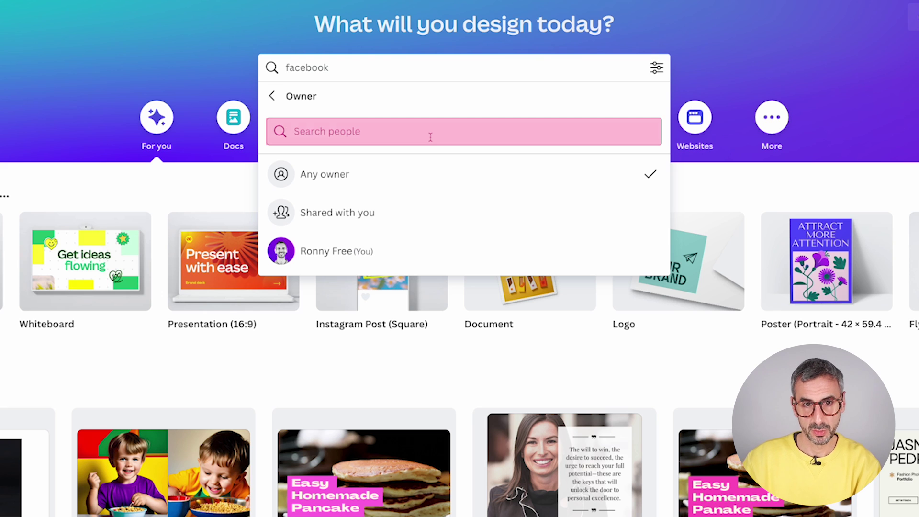
pyautogui.click(273, 97)
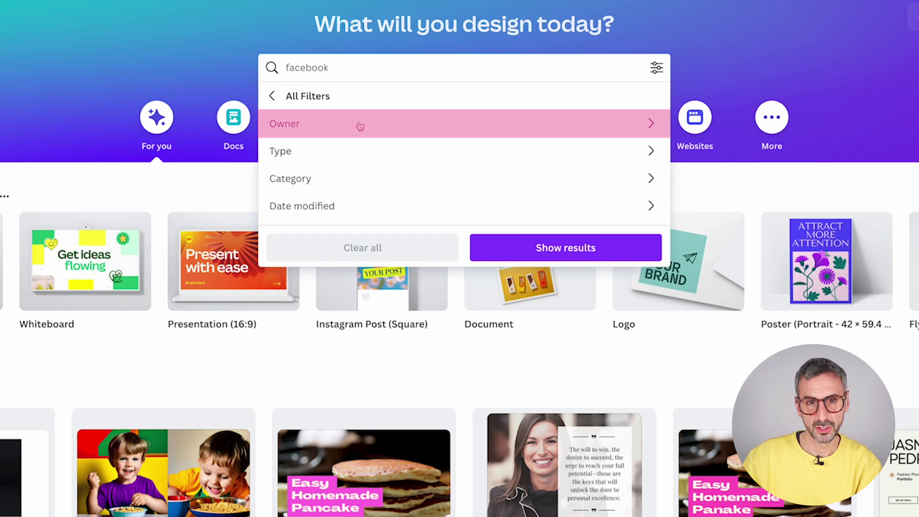
# Check the type filter options, choose Any type and return to the filter list.
pyautogui.click(644, 151)
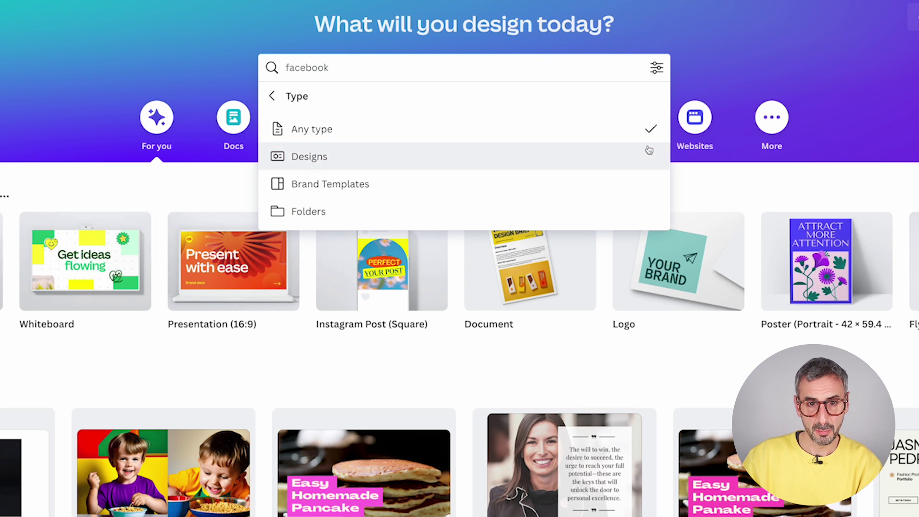
pyautogui.scroll(-1, 322, 150)
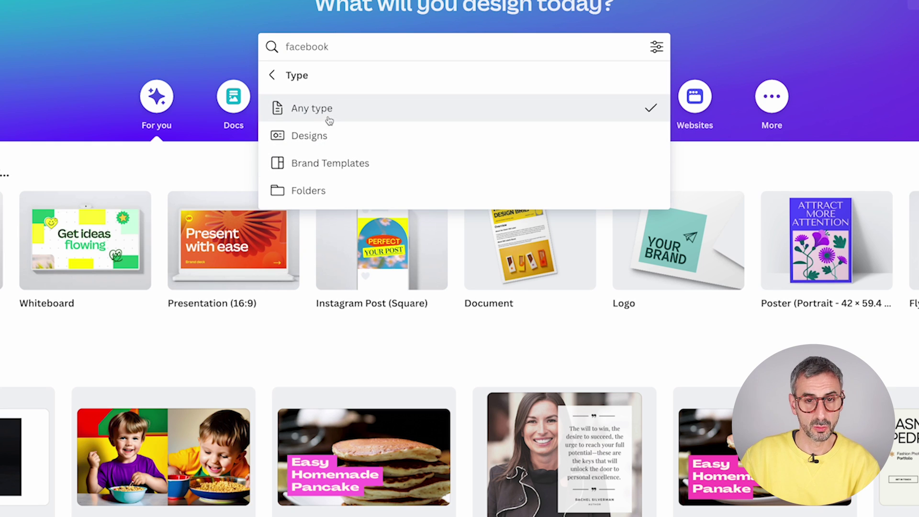
pyautogui.click(311, 110)
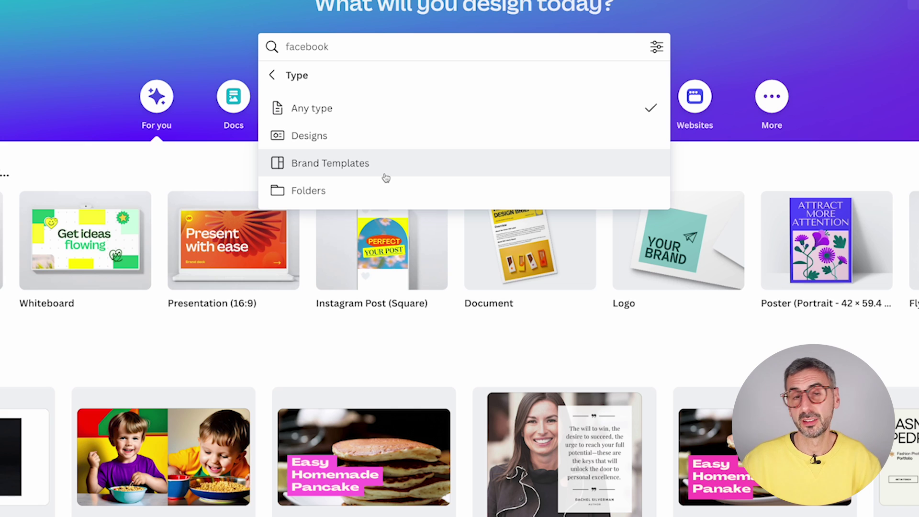
pyautogui.click(273, 76)
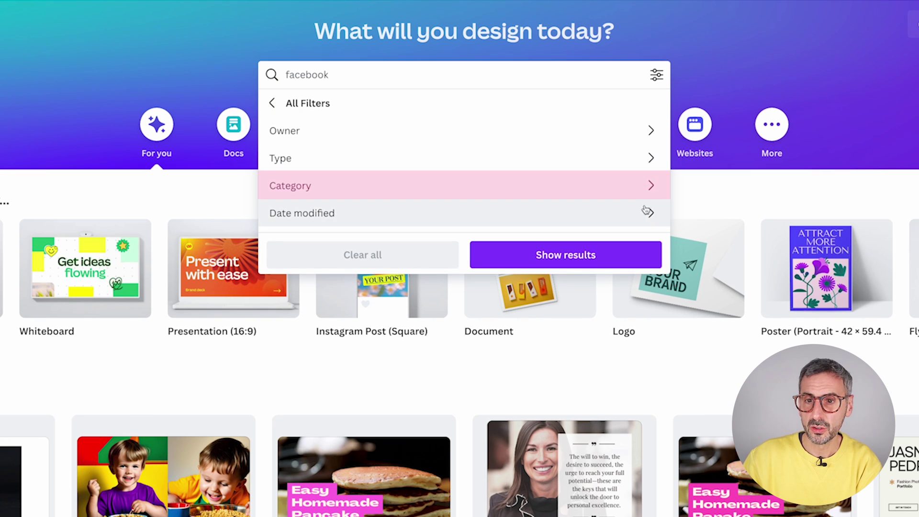
# Check the category and date modified filter options for the project search and return to the filter list.
pyautogui.click(651, 157)
pyautogui.scroll(-1, 325, 213)
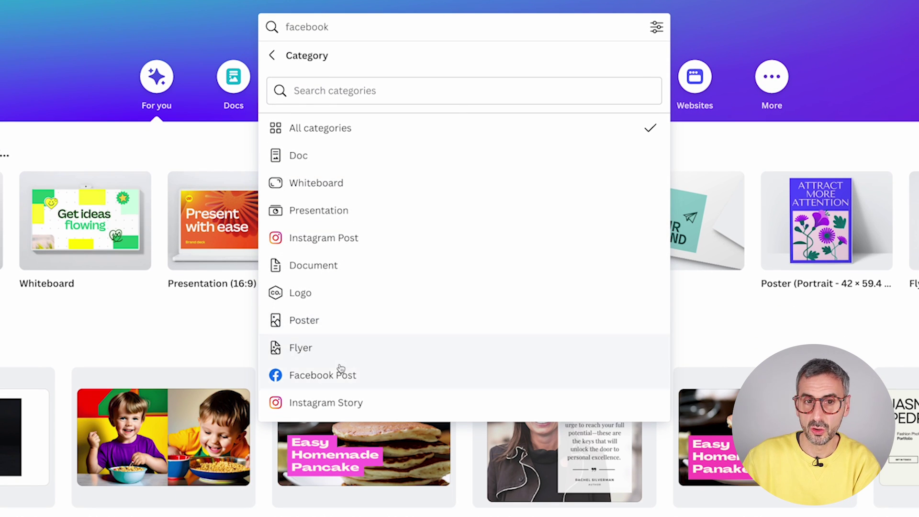
pyautogui.scroll(1, 355, 380)
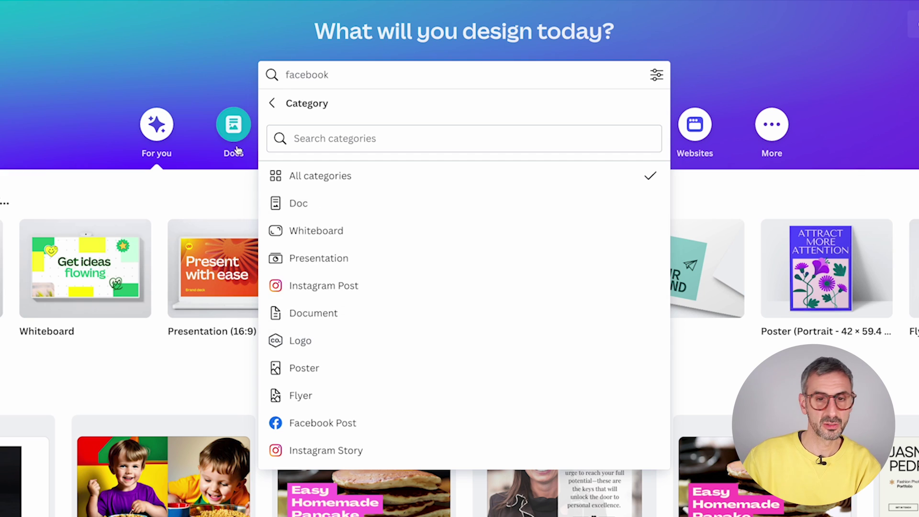
pyautogui.click(272, 103)
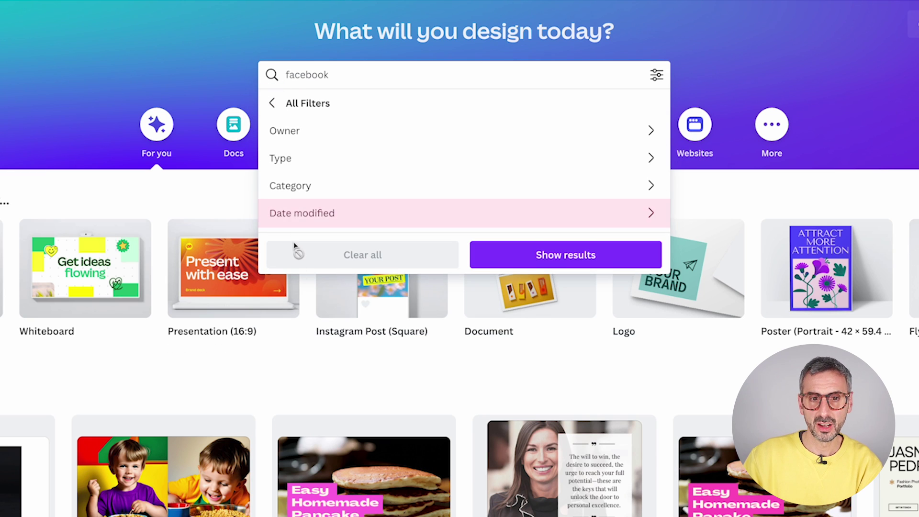
pyautogui.click(648, 219)
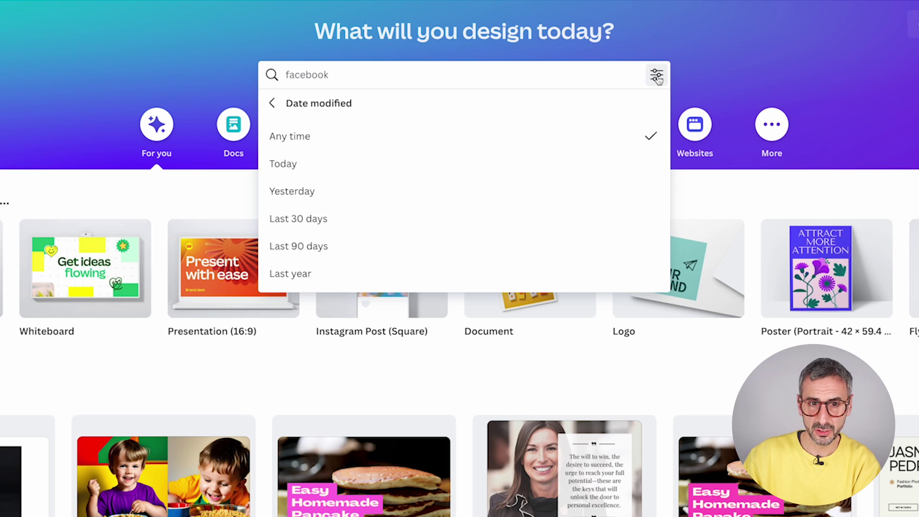
pyautogui.click(271, 102)
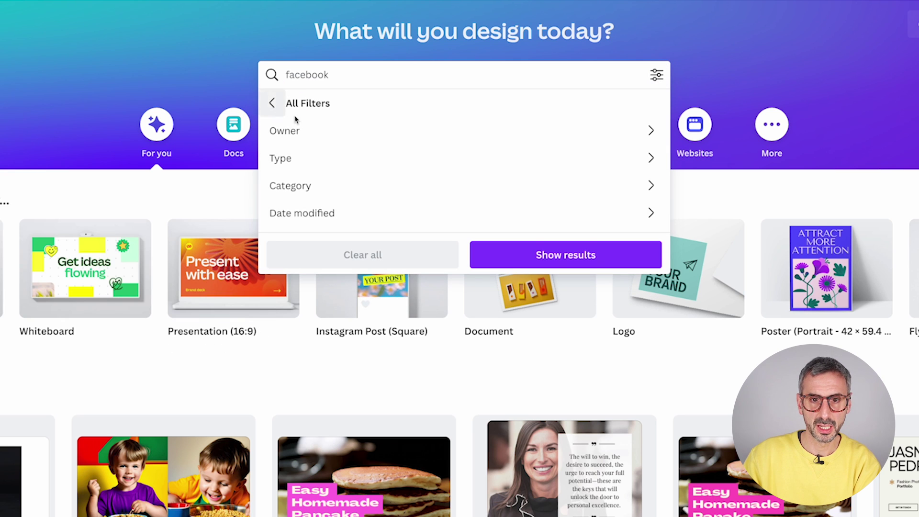
# Set the type filter to Designs, review the filter list and clear all applied filters.
pyautogui.click(446, 159)
pyautogui.click(463, 165)
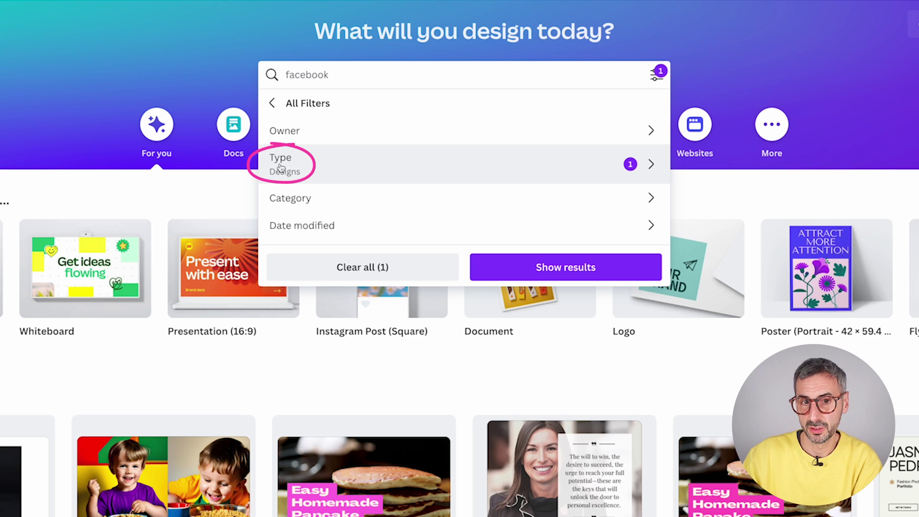
pyautogui.click(272, 103)
pyautogui.click(658, 75)
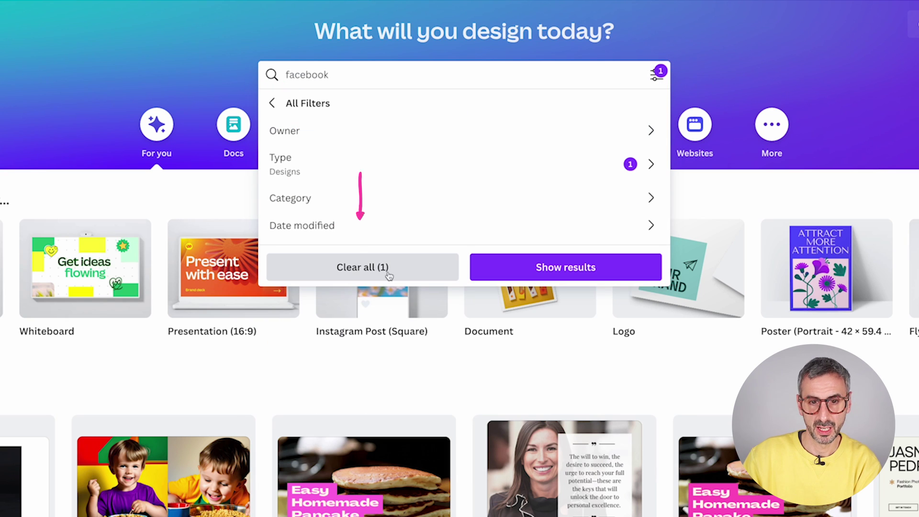
pyautogui.click(335, 264)
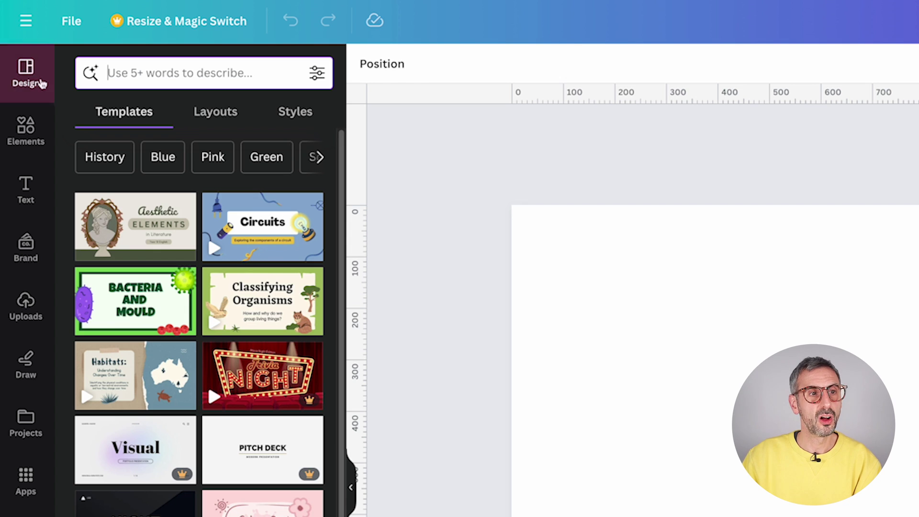
# In the presentation editor's design section, look at the layouts and the styles offered besides the templates.
pyautogui.click(21, 71)
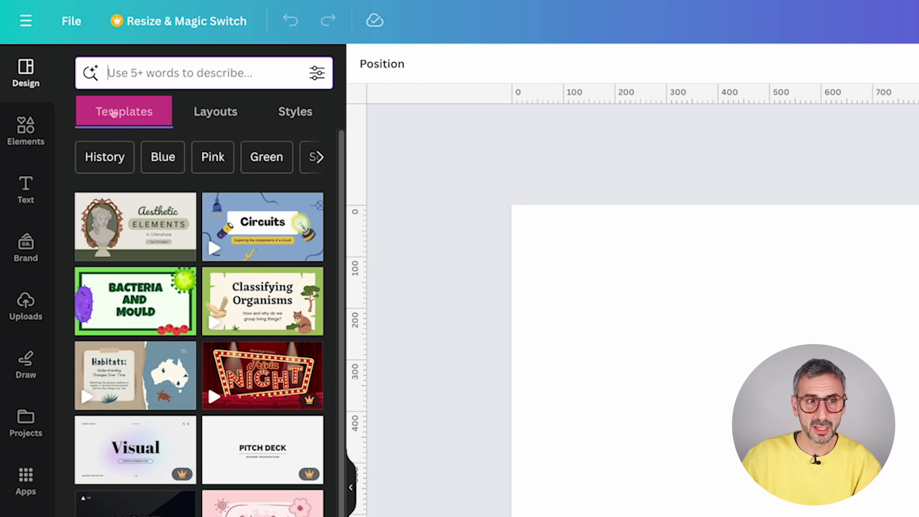
pyautogui.click(224, 120)
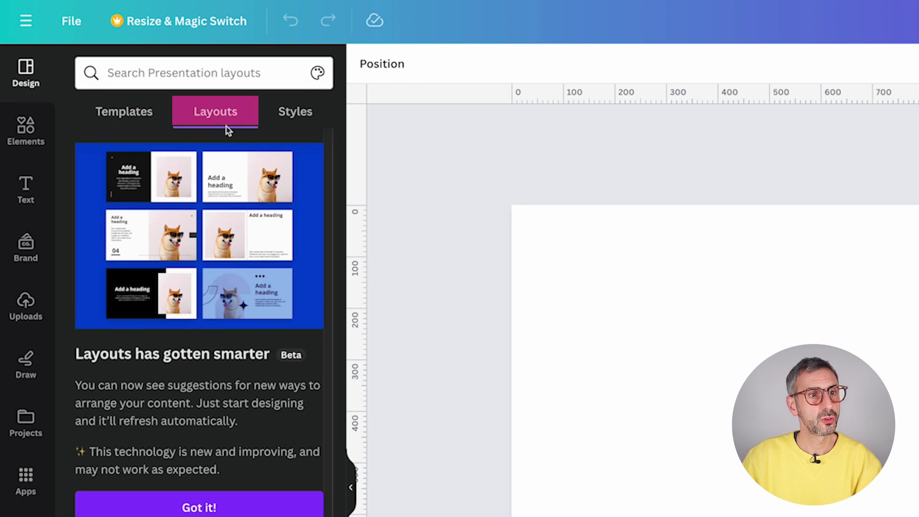
pyautogui.click(313, 122)
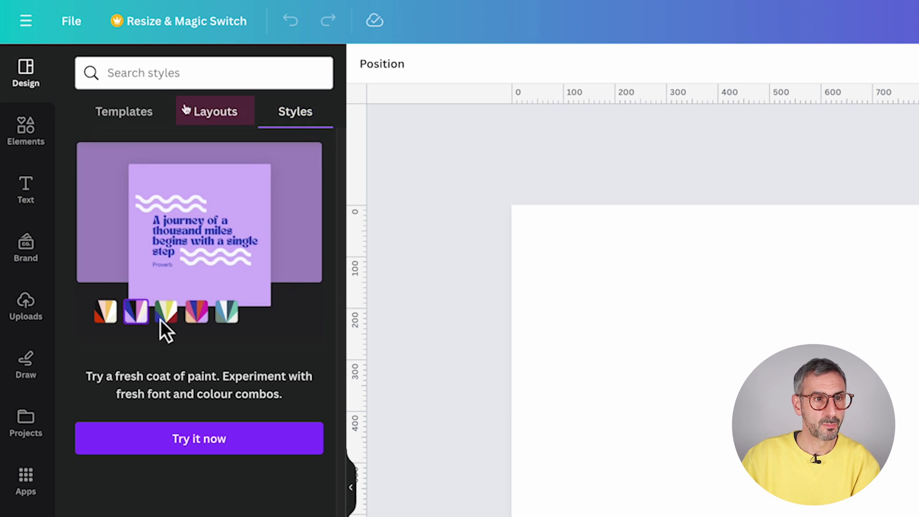
pyautogui.click(166, 313)
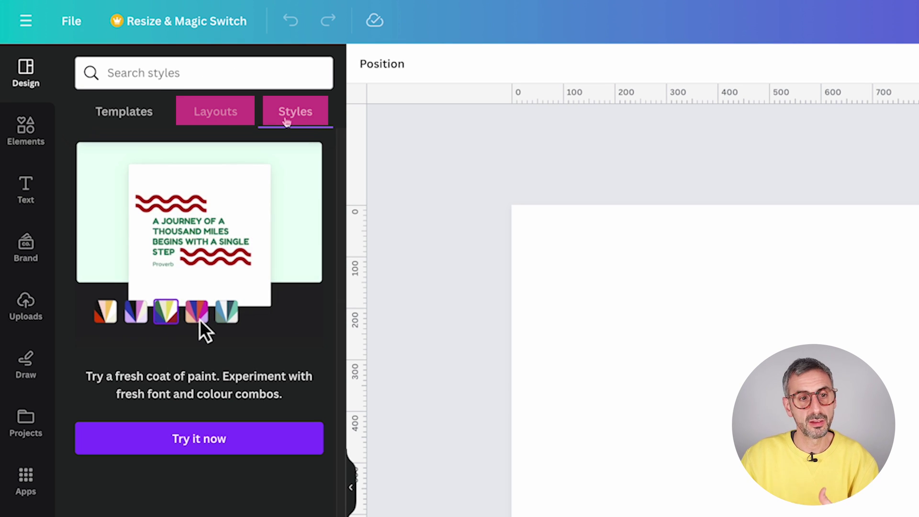
pyautogui.click(200, 318)
pyautogui.click(110, 318)
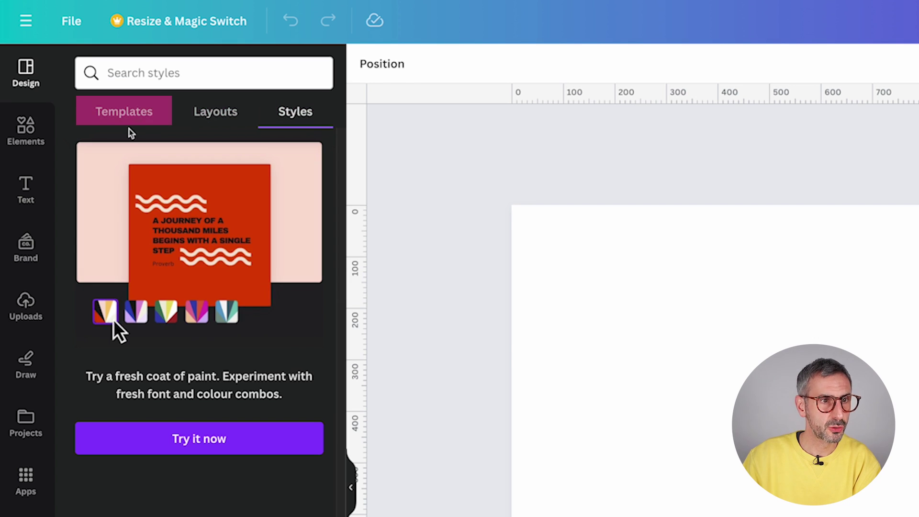
# Return to the design templates and browse through the suggested presentation templates.
pyautogui.click(125, 111)
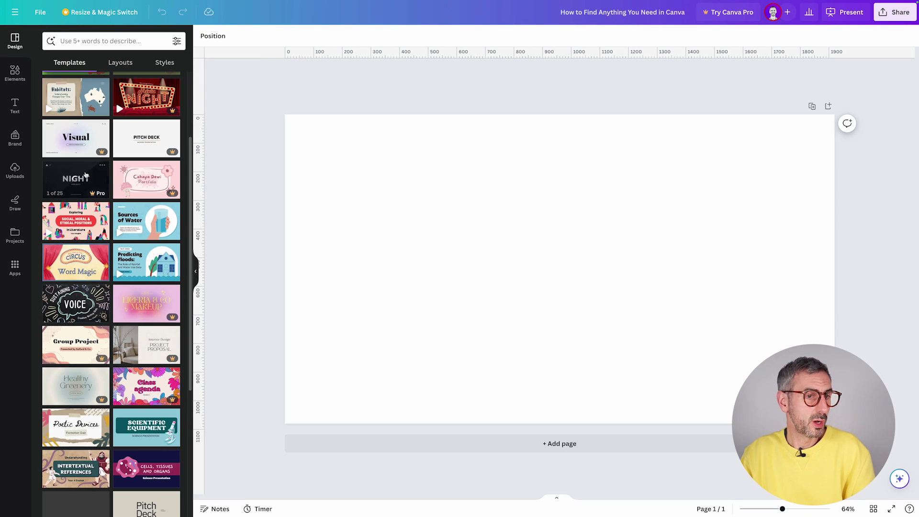
pyautogui.scroll(-3, 152, 312)
pyautogui.scroll(-3, 86, 174)
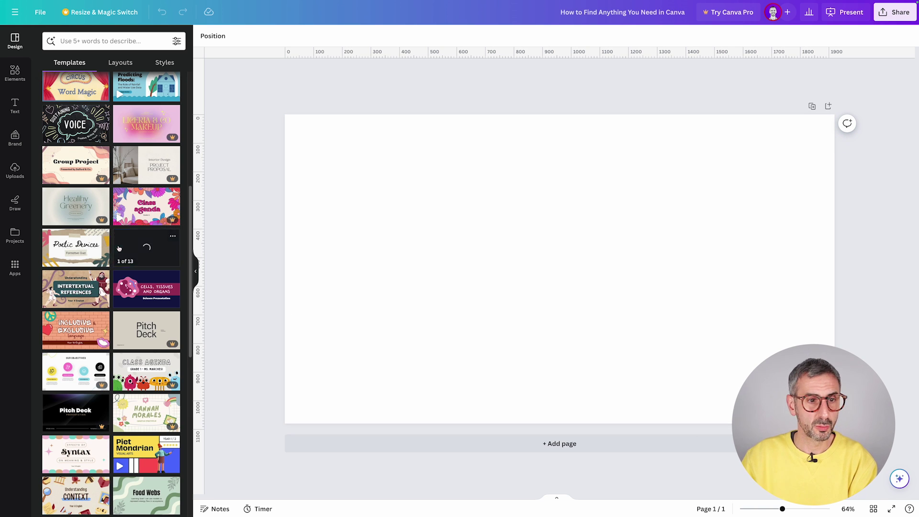
pyautogui.scroll(-4, 124, 261)
pyautogui.scroll(-10, 124, 260)
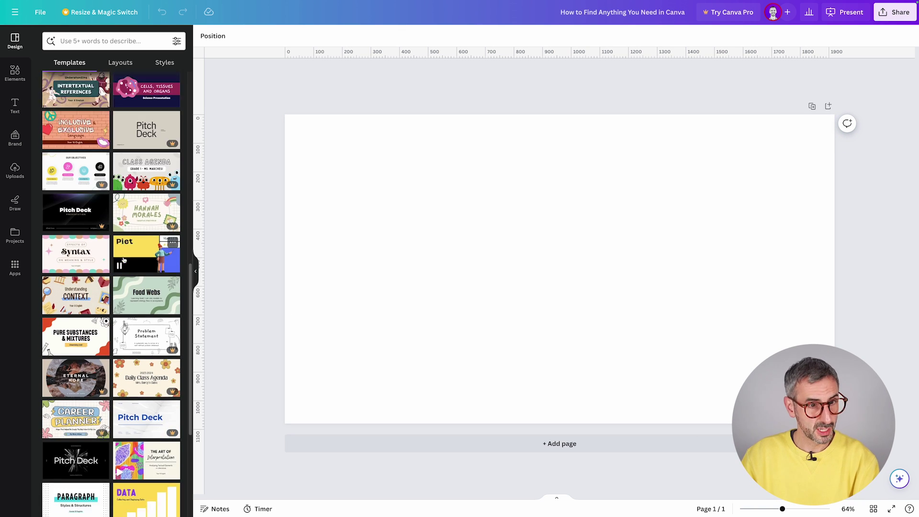
# Search the design templates for "business presentation" and browse the matching templates.
pyautogui.click(174, 42)
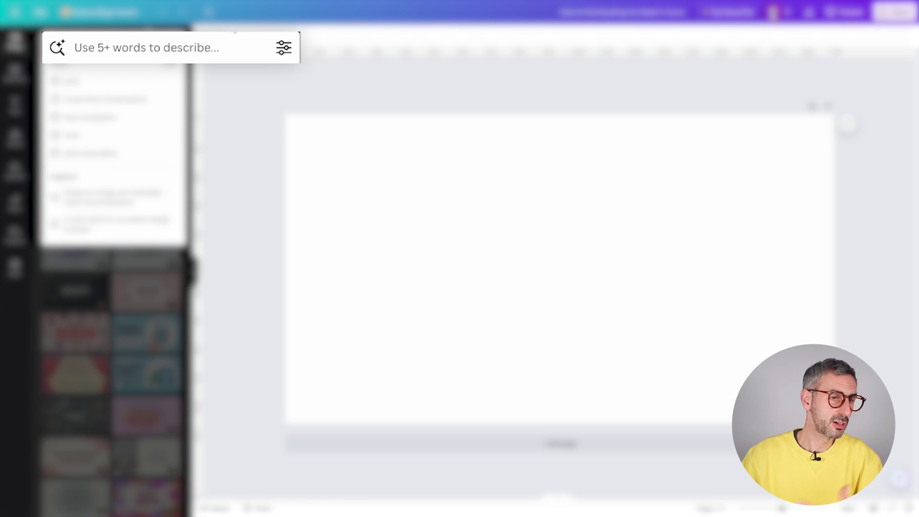
pyautogui.write('bus')
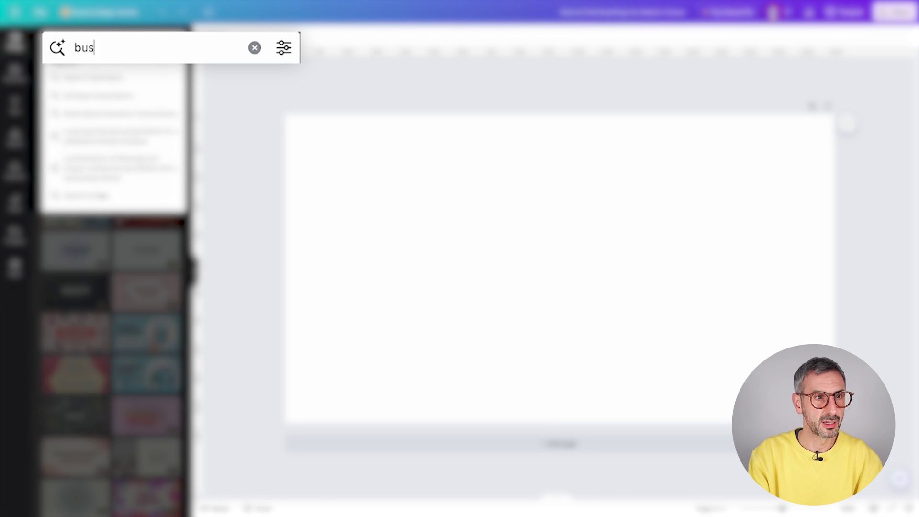
pyautogui.write('iness presentat')
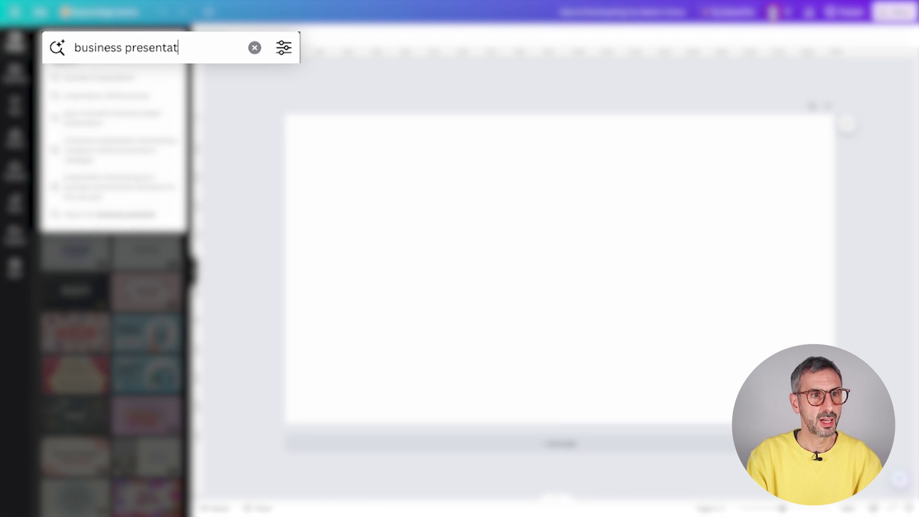
pyautogui.write('ion')
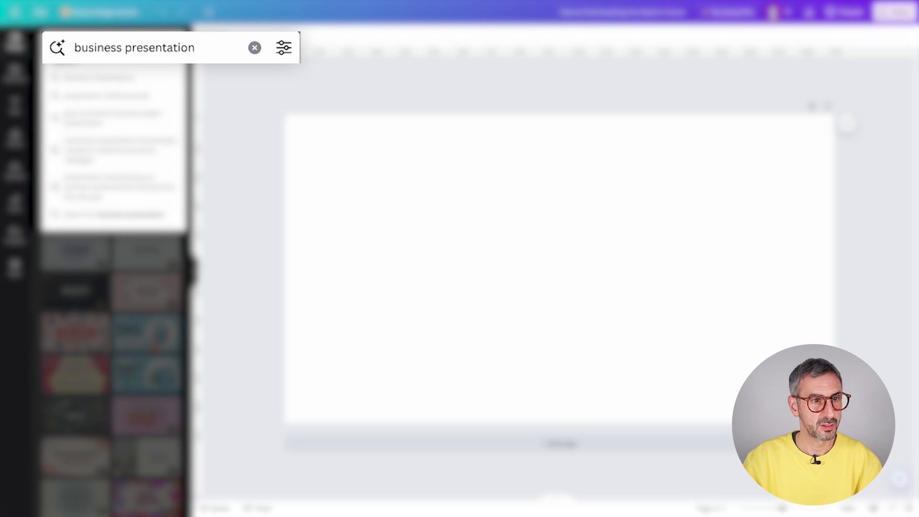
pyautogui.press('Return')
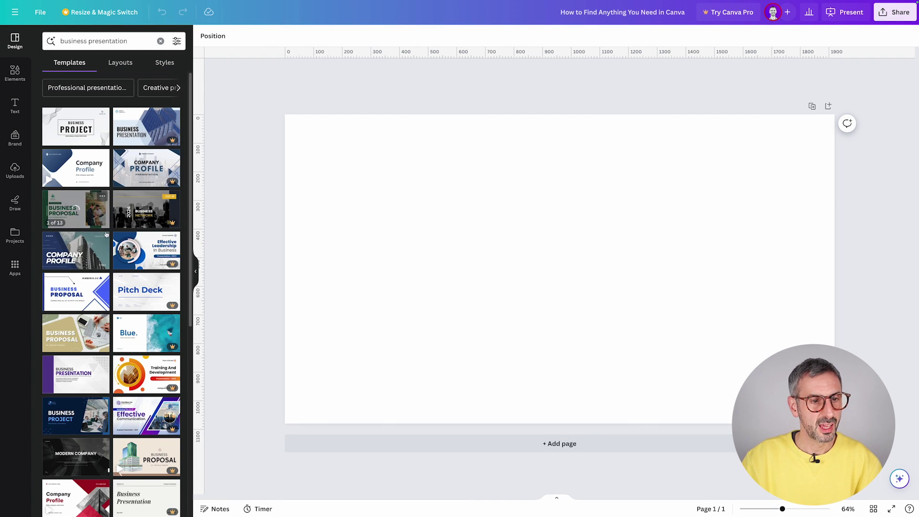
pyautogui.scroll(-2, 107, 234)
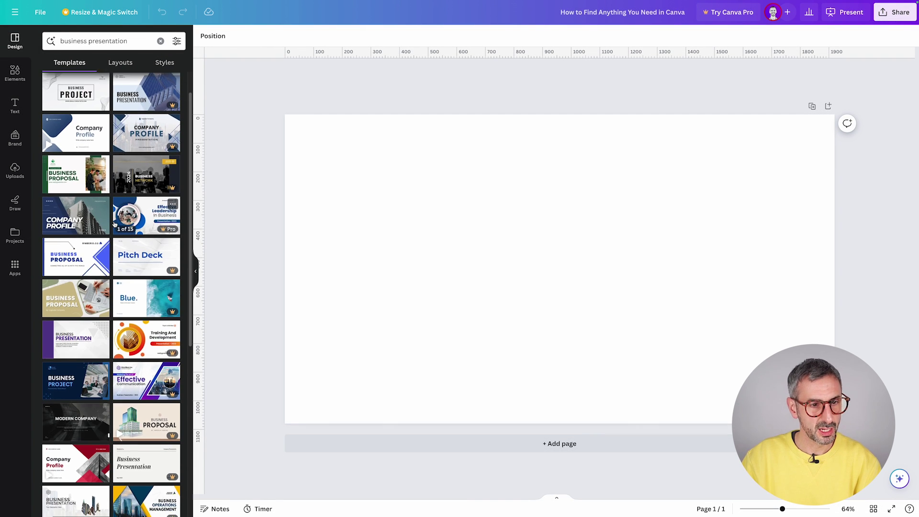
pyautogui.scroll(-5, 115, 224)
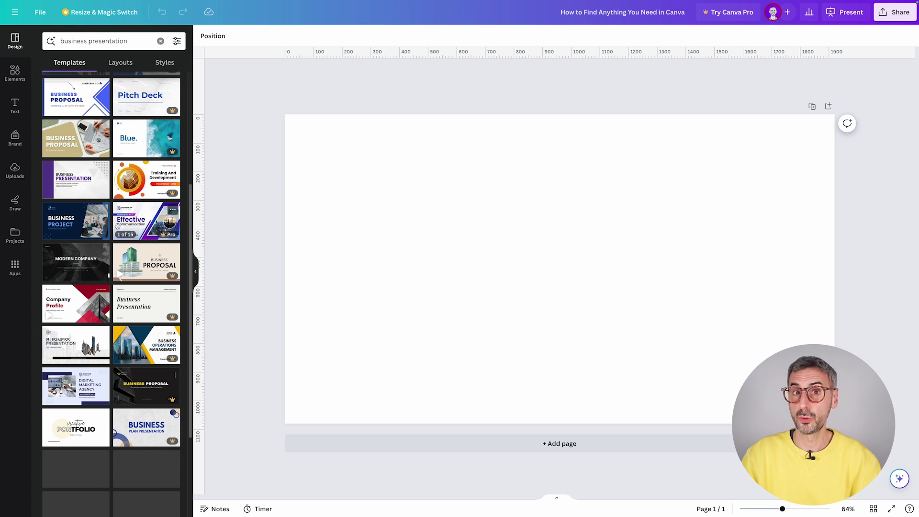
pyautogui.scroll(-1, 112, 223)
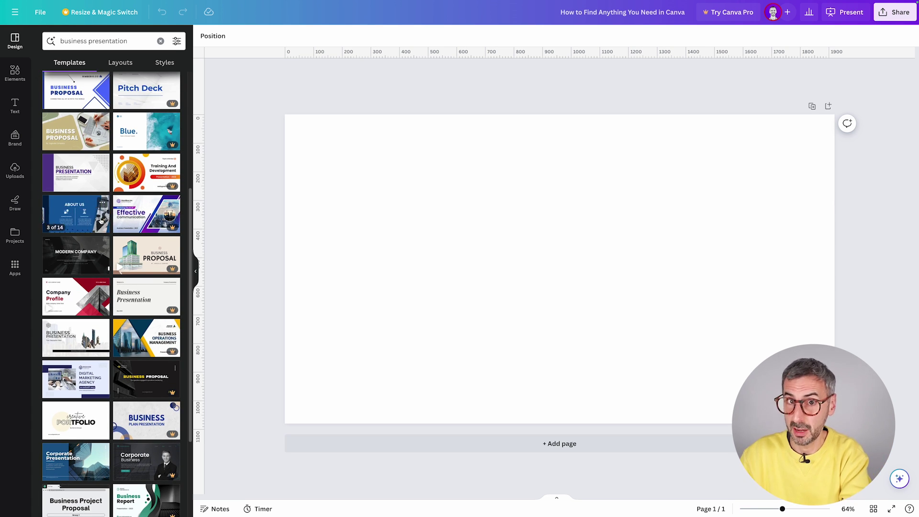
pyautogui.scroll(3, 101, 220)
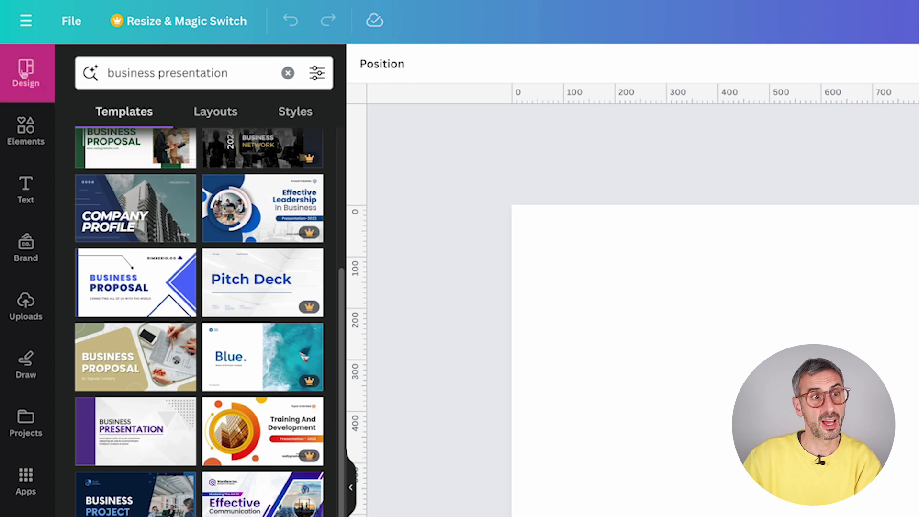
# Search the elements library for "rubber duck" by reusing the recent search.
pyautogui.click(34, 139)
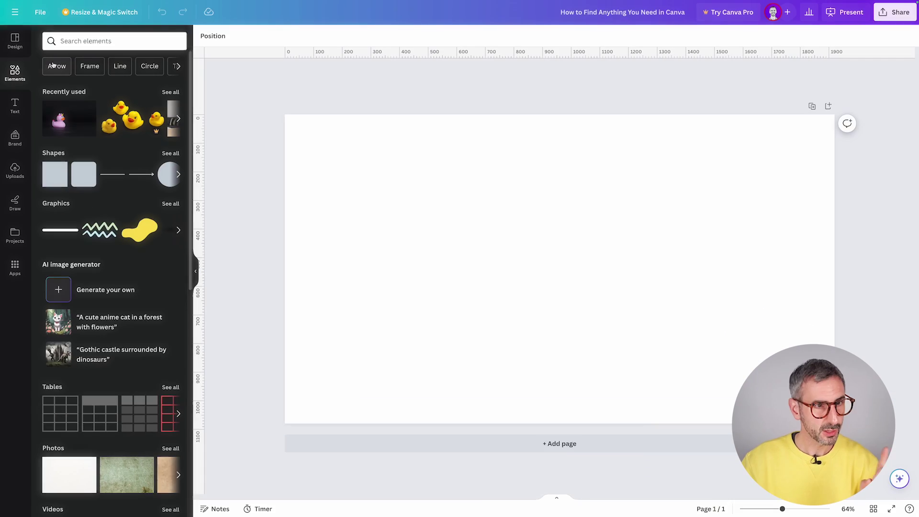
pyautogui.click(83, 38)
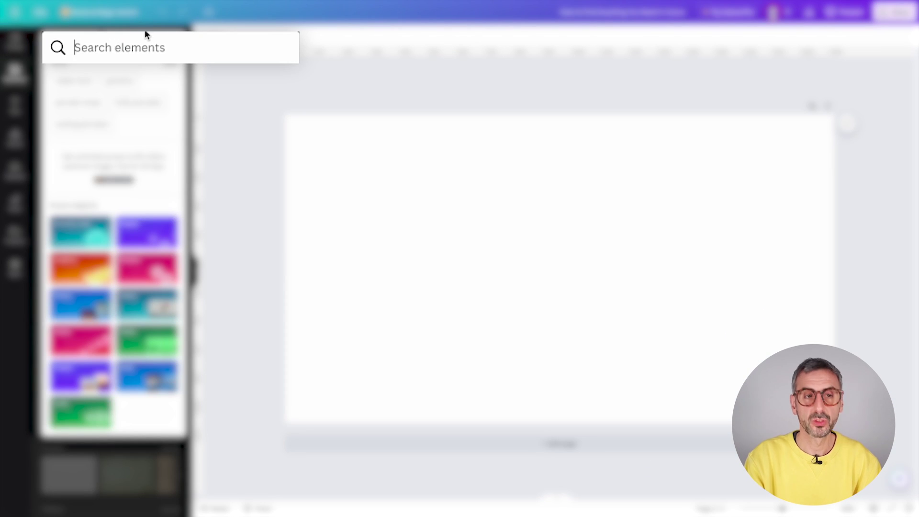
pyautogui.write('rubb')
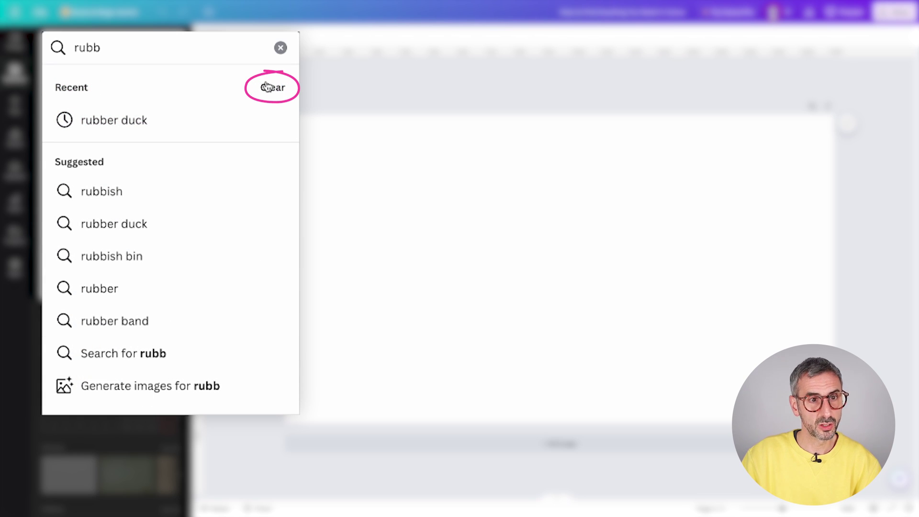
pyautogui.click(137, 122)
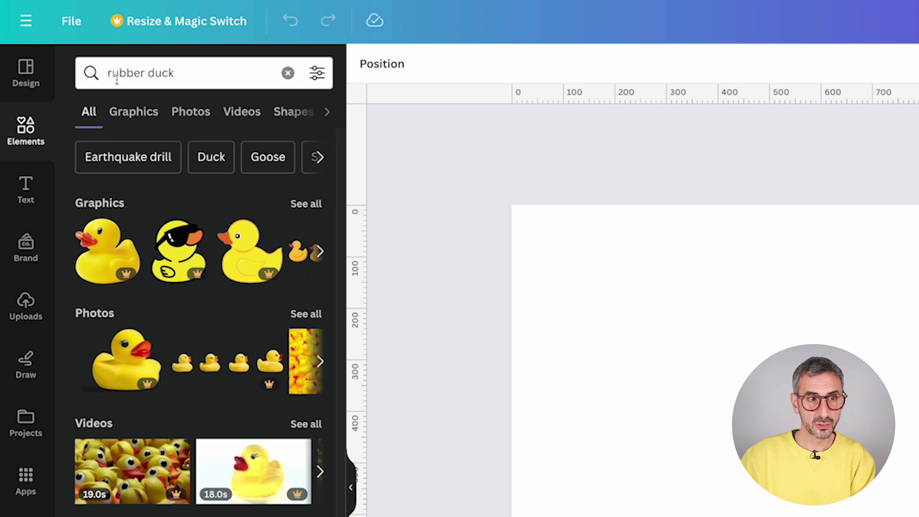
# Look through the rubber duck results by type: graphics, photos, videos, shapes, audio, frames and charts.
pyautogui.click(127, 113)
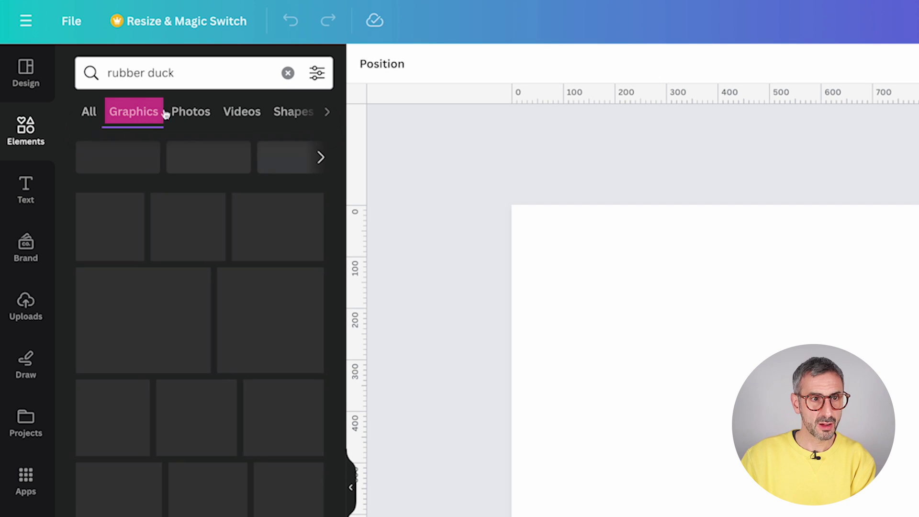
pyautogui.click(190, 114)
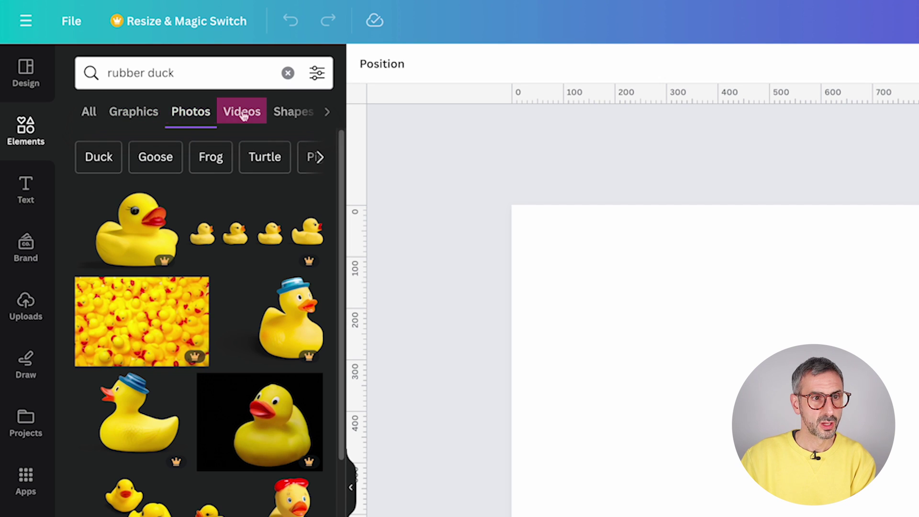
pyautogui.click(240, 114)
pyautogui.click(258, 115)
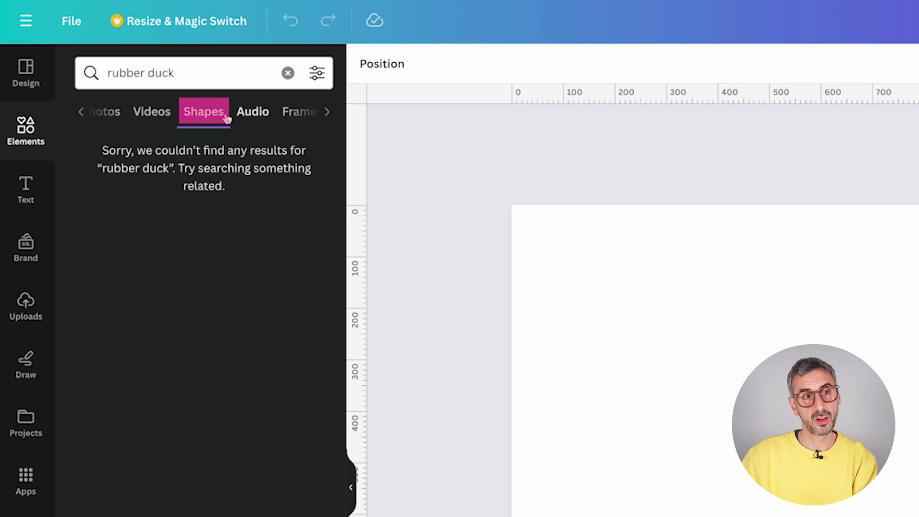
pyautogui.click(247, 115)
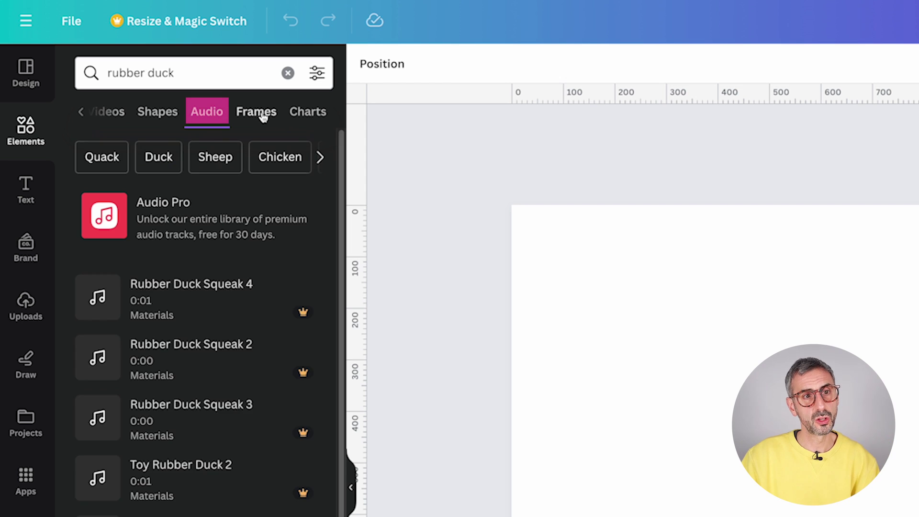
pyautogui.click(260, 117)
pyautogui.click(296, 121)
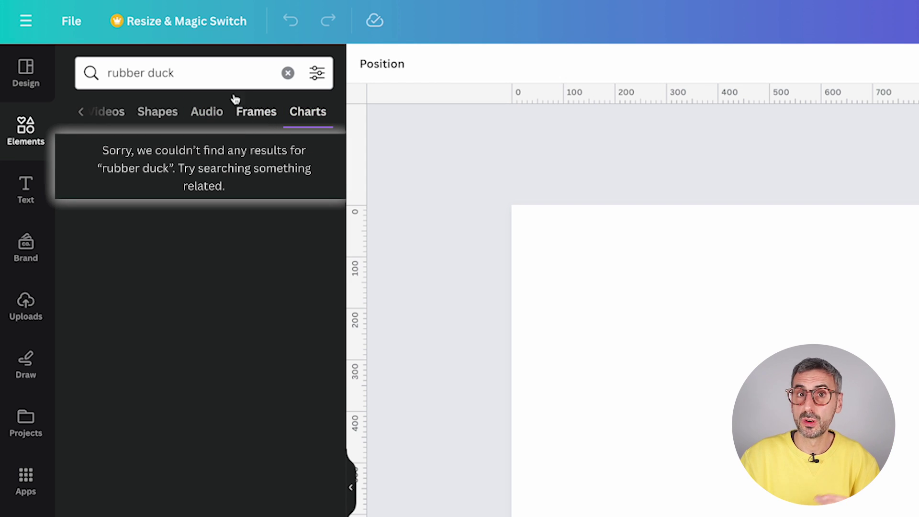
pyautogui.click(81, 111)
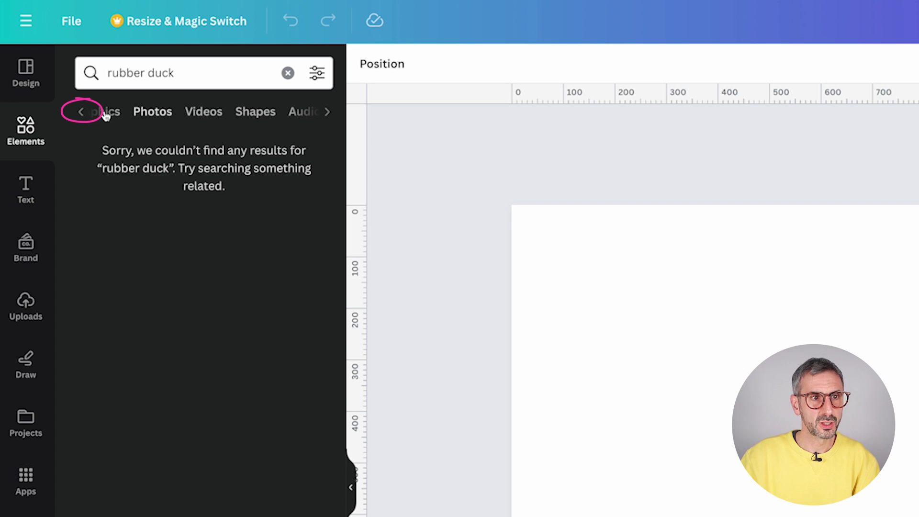
# Return to the graphics results for "rubber duck" and browse through the free and premium ducks.
pyautogui.click(81, 111)
pyautogui.click(135, 115)
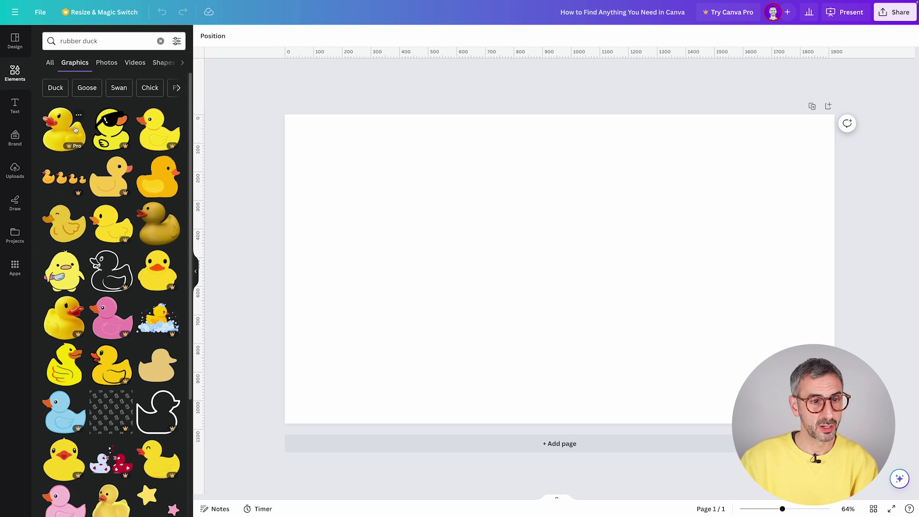
pyautogui.scroll(-5, 98, 201)
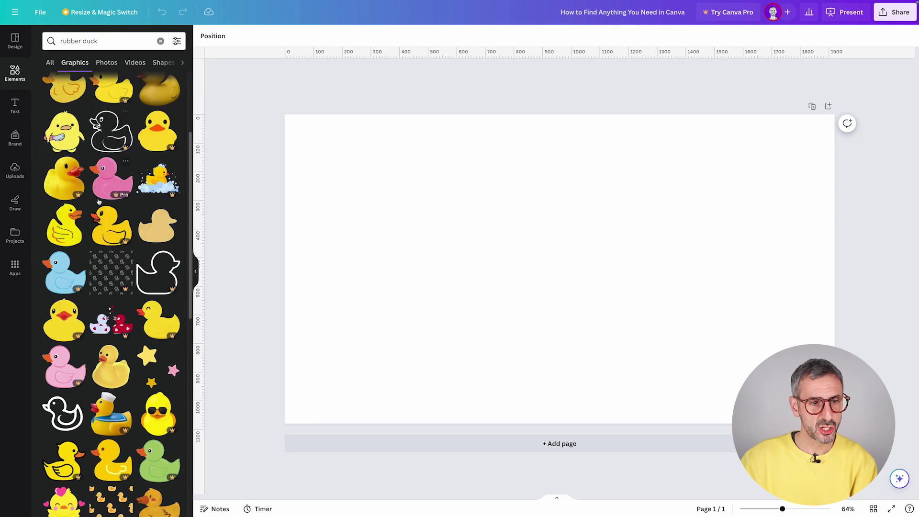
pyautogui.scroll(-3, 99, 202)
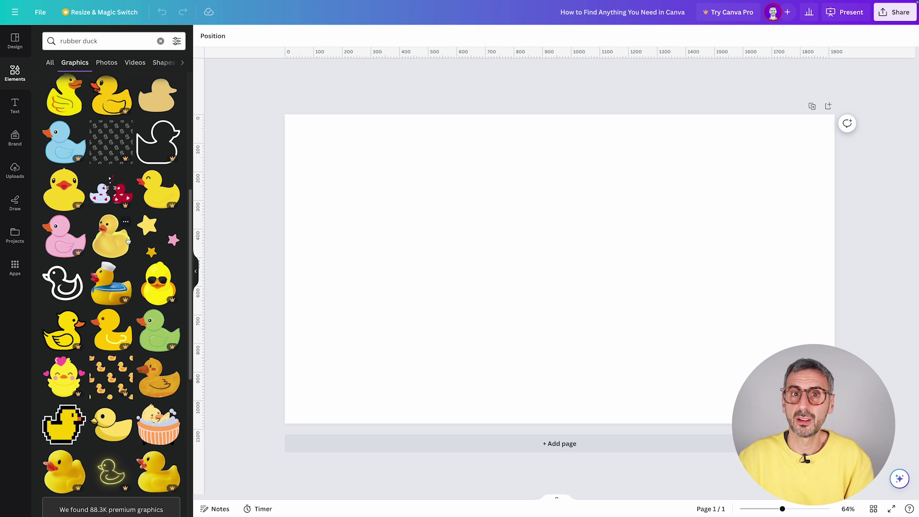
pyautogui.scroll(-1, 127, 241)
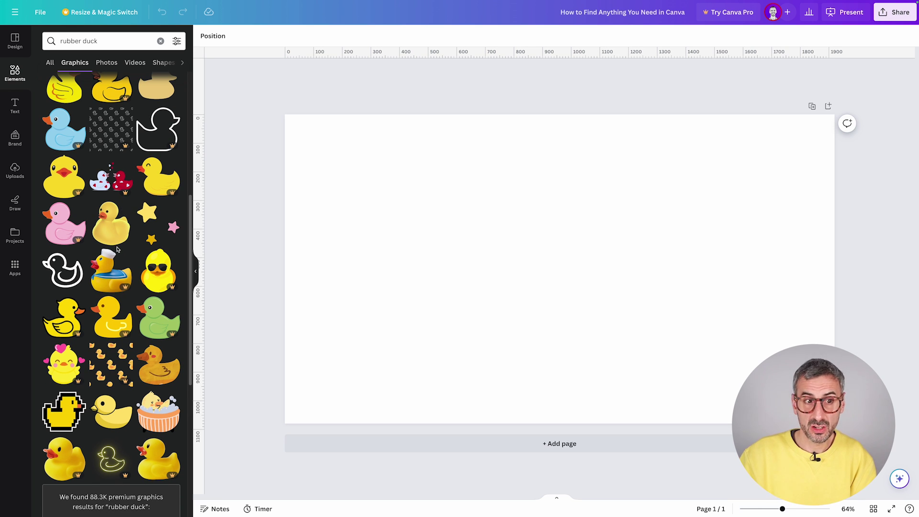
pyautogui.scroll(8, 119, 239)
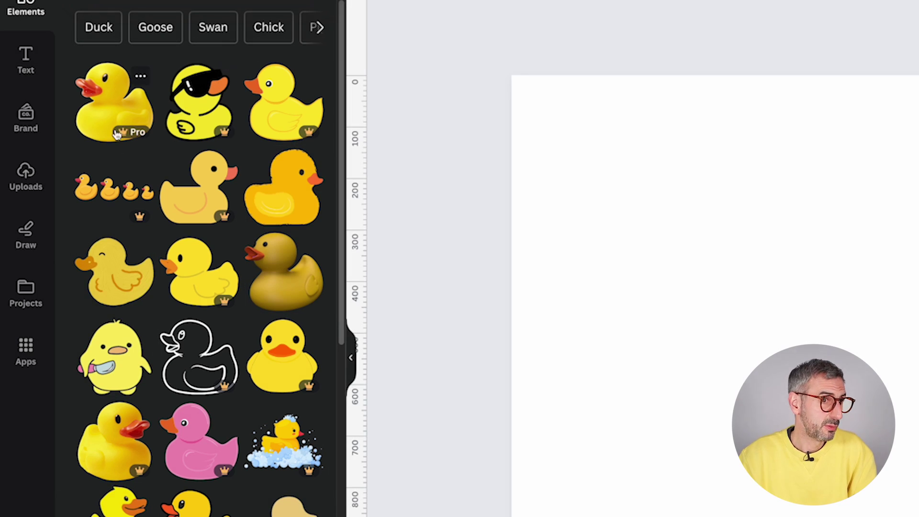
# Add the first premium rubber duck graphic to the page and delete it again.
pyautogui.click(113, 101)
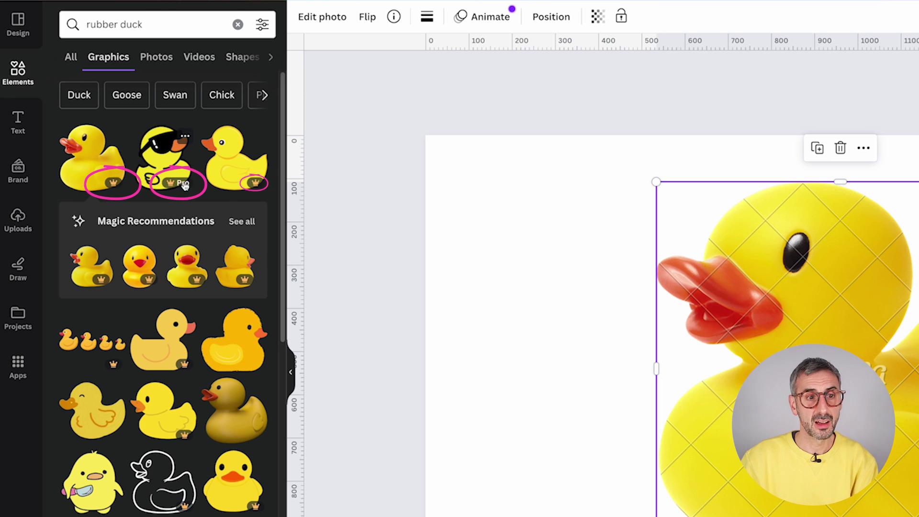
pyautogui.press('Delete')
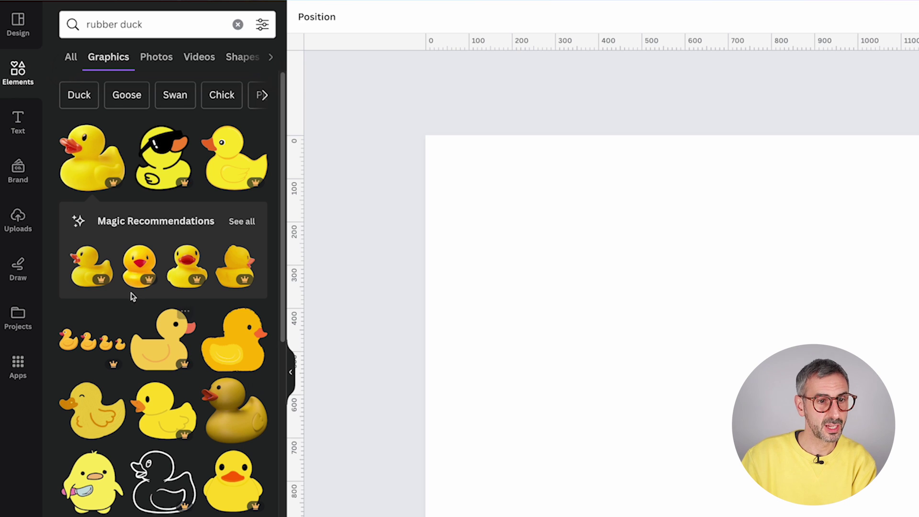
# Add the free 3D rubber duck graphic, shrink it to about 340 px wide and place it on the page's right side.
pyautogui.click(238, 414)
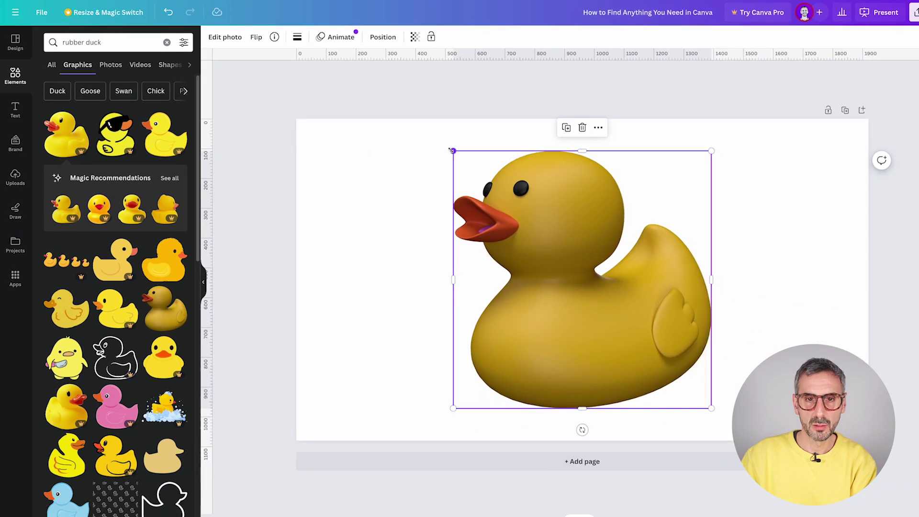
pyautogui.moveTo(637, 209); pyautogui.dragTo(587, 296)
pyautogui.moveTo(651, 359); pyautogui.dragTo(747, 282)
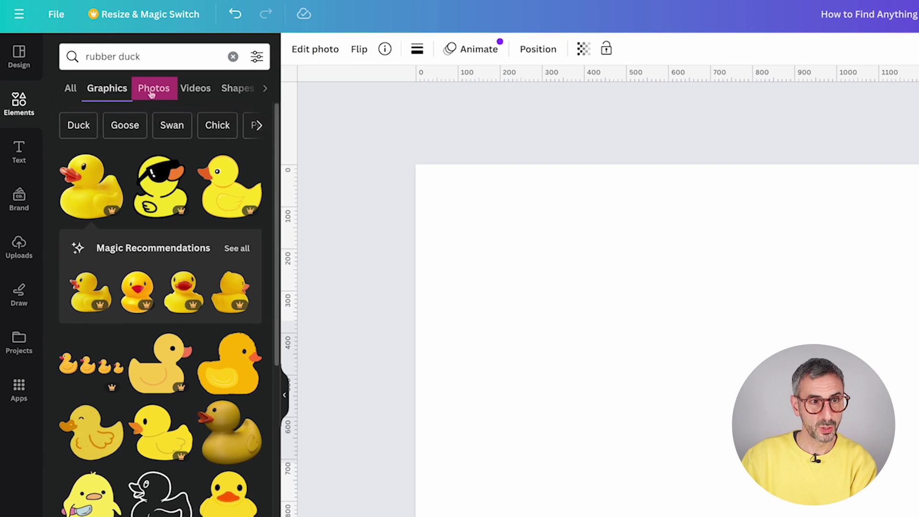
# Add the free photo of a rubber duck in foam, scale it down and place it left of the duck graphic.
pyautogui.click(152, 87)
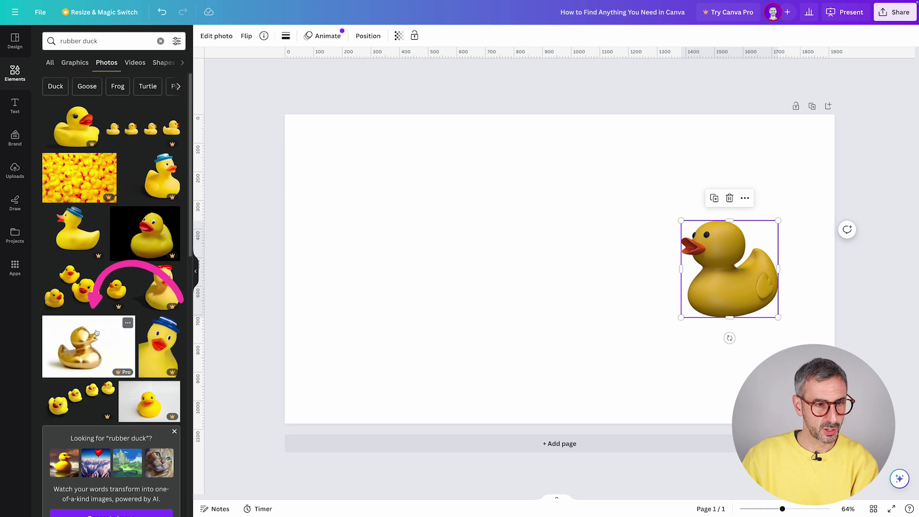
pyautogui.scroll(-2, 91, 358)
pyautogui.scroll(-4, 95, 326)
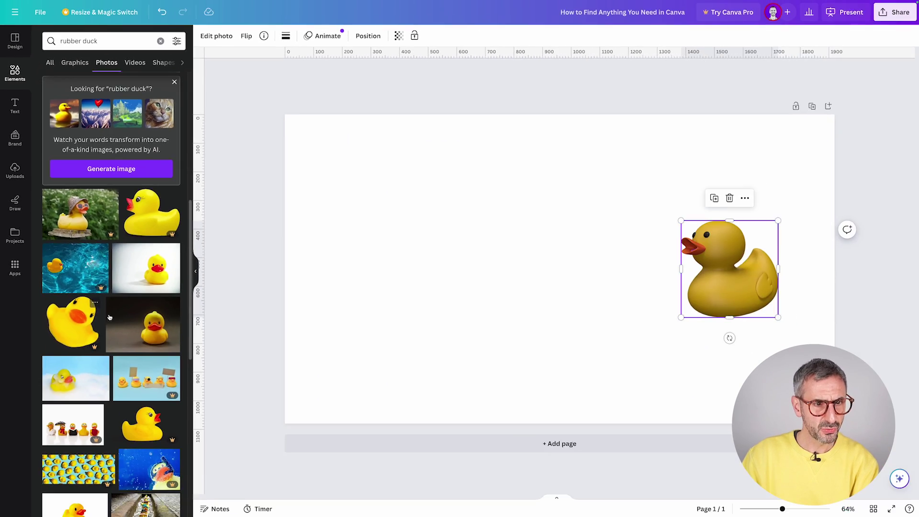
pyautogui.scroll(-1, 106, 294)
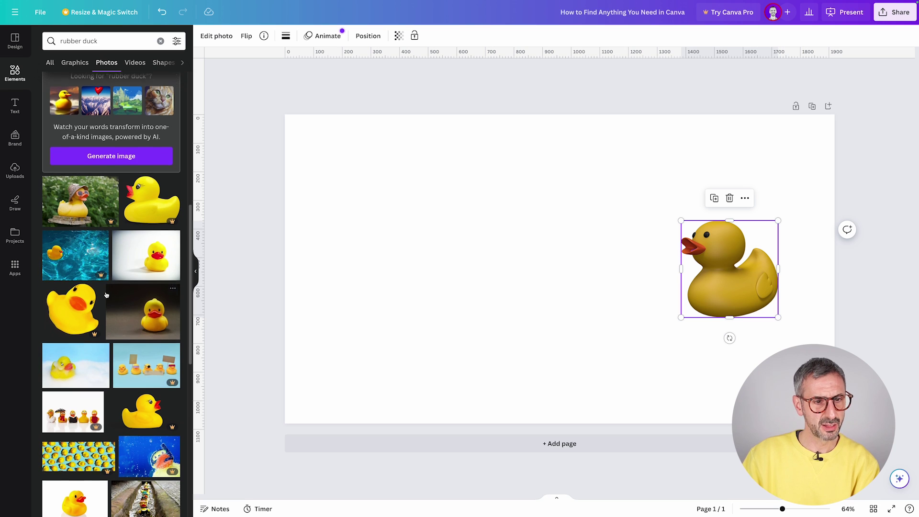
pyautogui.scroll(-2, 101, 292)
pyautogui.click(87, 295)
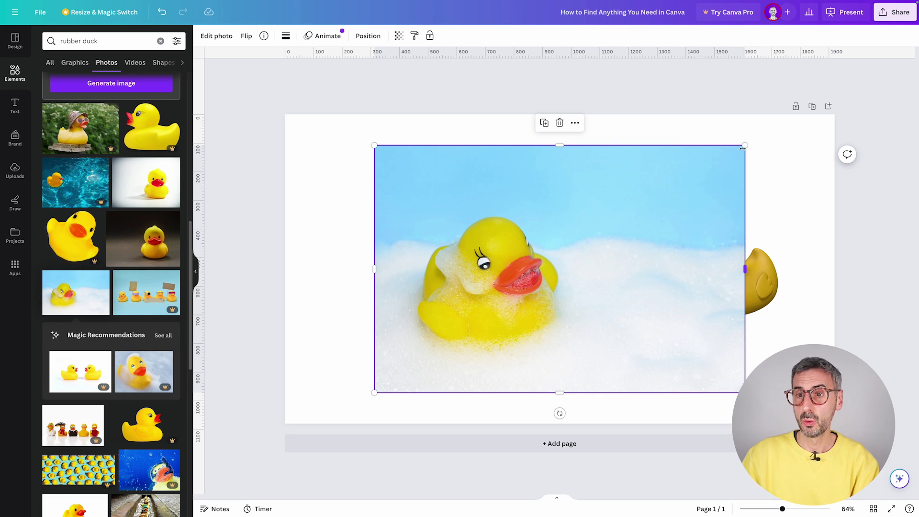
pyautogui.moveTo(745, 145); pyautogui.dragTo(624, 217)
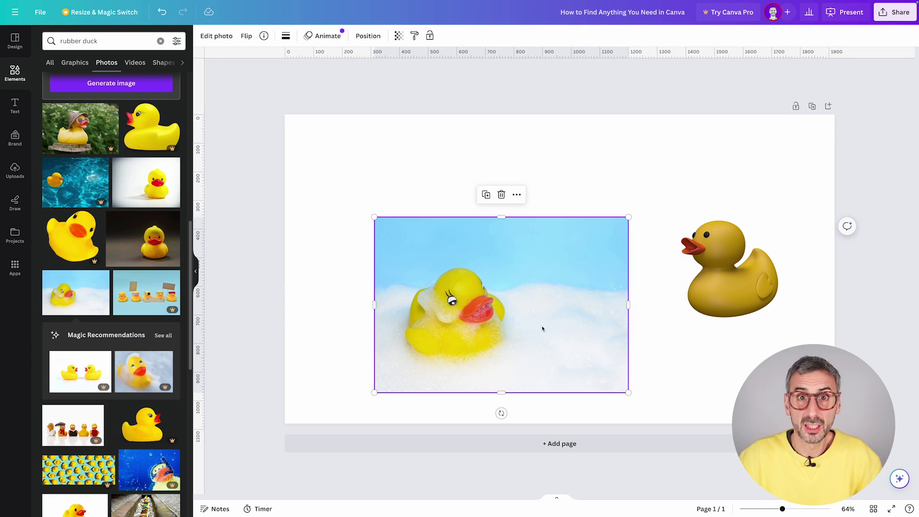
pyautogui.moveTo(541, 328); pyautogui.dragTo(507, 238)
pyautogui.click(515, 384)
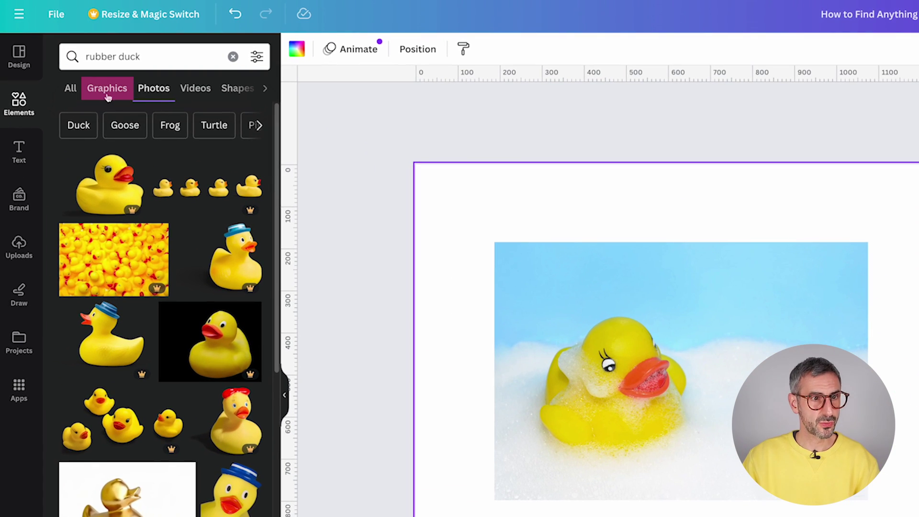
# Browse the video results for "rubber duck" down to the premium suggestions and back to the start.
pyautogui.click(99, 82)
pyautogui.click(141, 83)
pyautogui.click(203, 92)
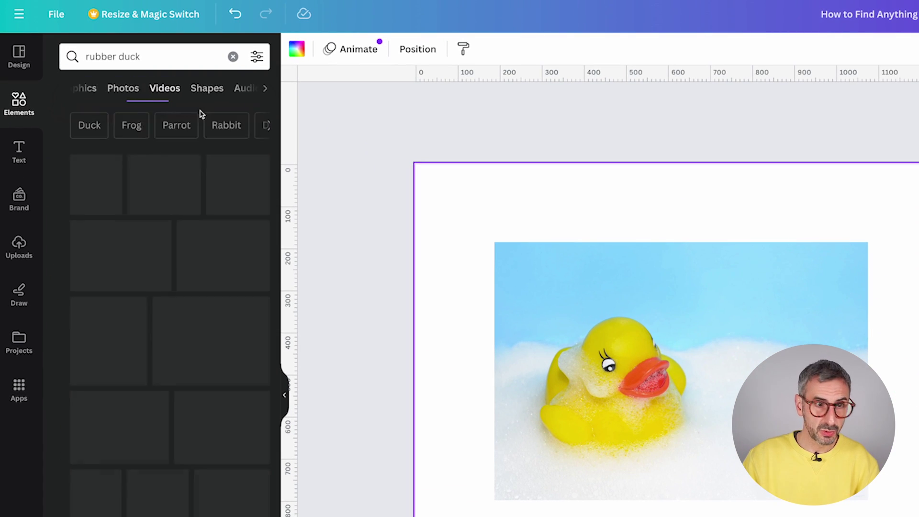
pyautogui.scroll(-5, 152, 425)
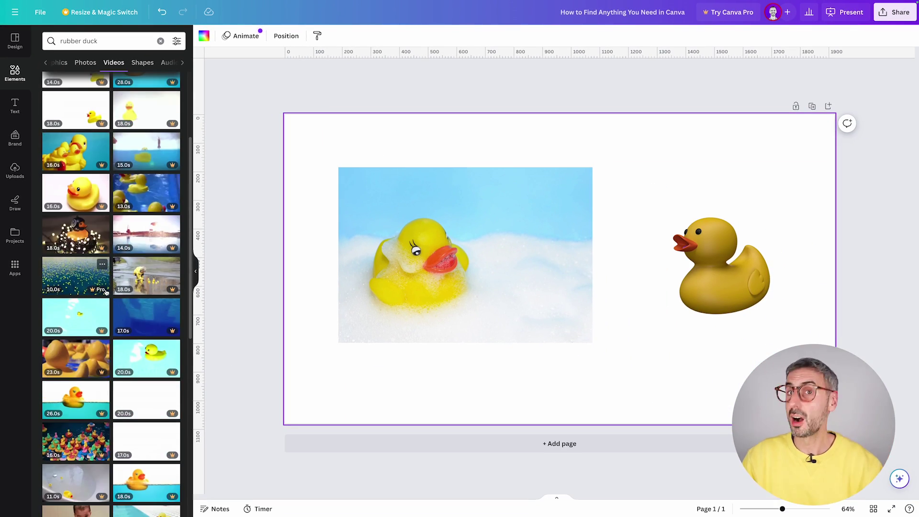
pyautogui.scroll(-2, 105, 292)
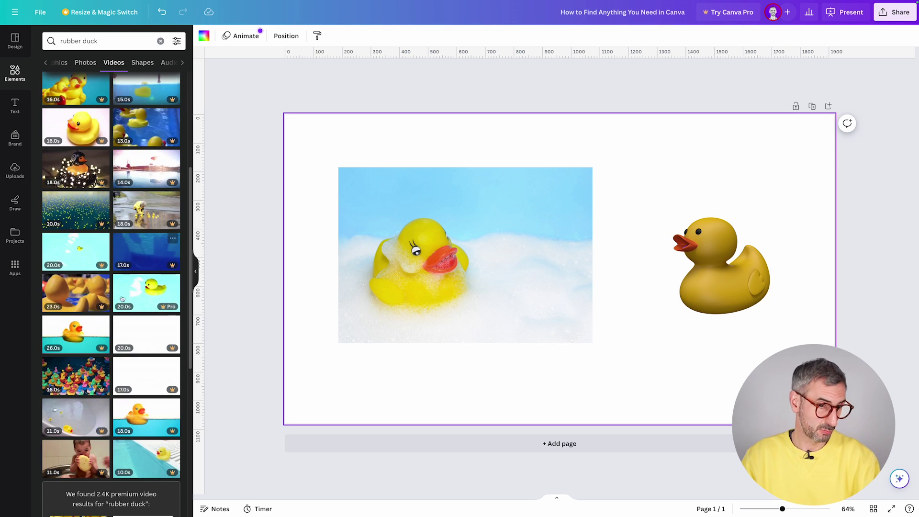
pyautogui.scroll(-2, 120, 378)
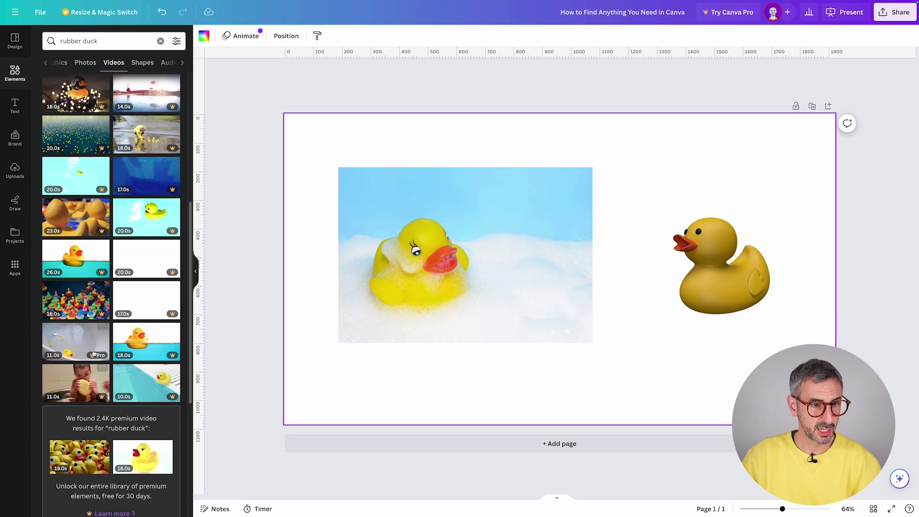
pyautogui.scroll(1, 109, 383)
pyautogui.scroll(10, 105, 287)
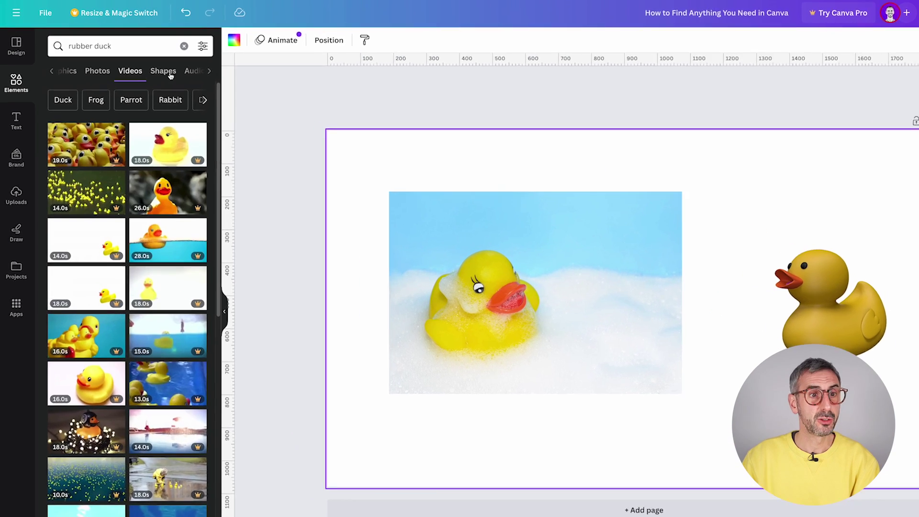
# Check the shapes and audio results for "rubber duck" and preview the sound Rubber Duck Squeak 4.
pyautogui.click(142, 62)
pyautogui.click(205, 89)
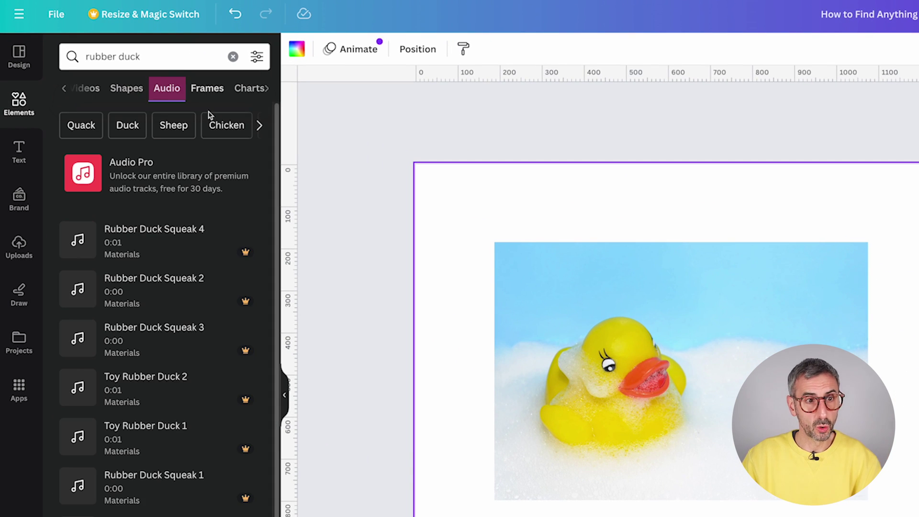
pyautogui.click(77, 241)
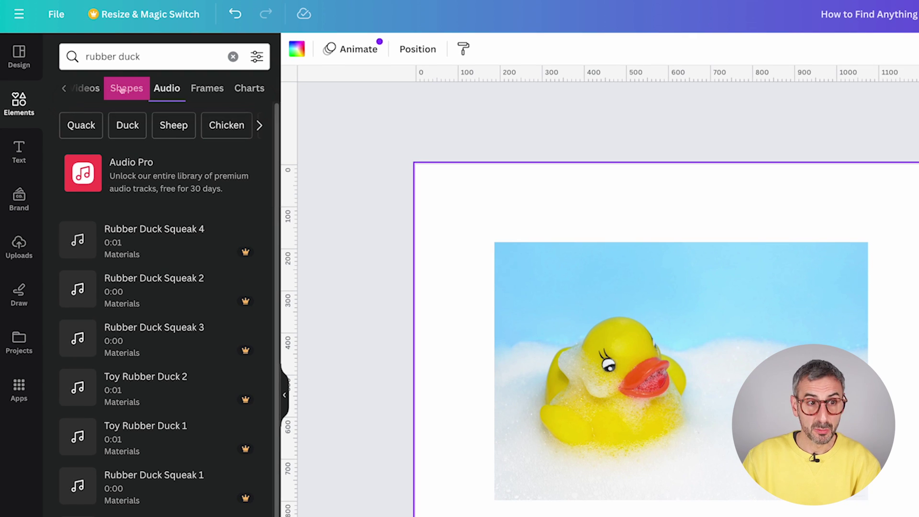
# Go back through the shapes results to the photo results for "rubber duck".
pyautogui.click(122, 88)
pyautogui.click(64, 88)
pyautogui.click(127, 88)
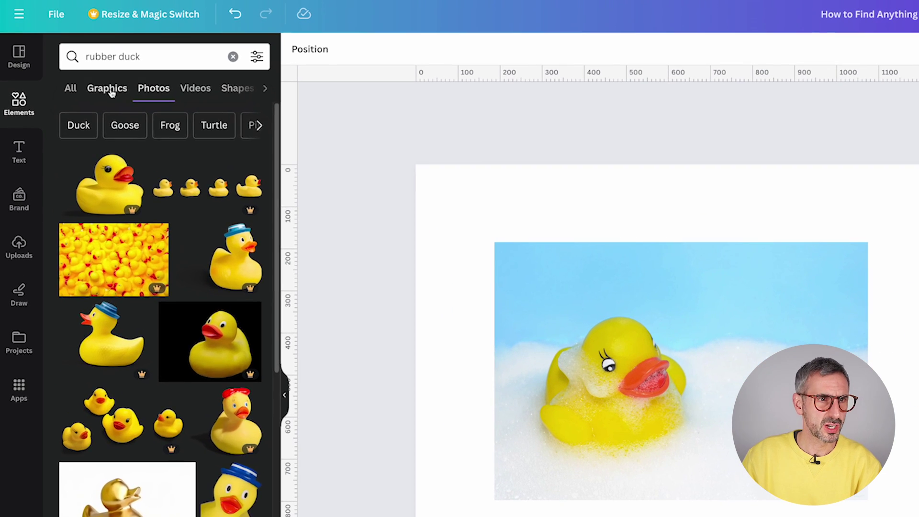
pyautogui.click(91, 72)
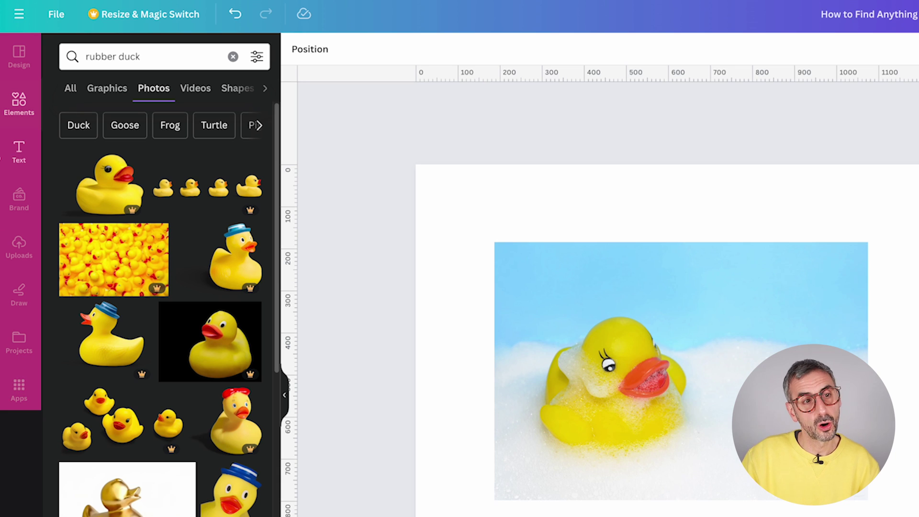
# Add the Photos, Videos and Audio apps to the sidebar as shortcuts and view the photo and video libraries.
pyautogui.click(21, 391)
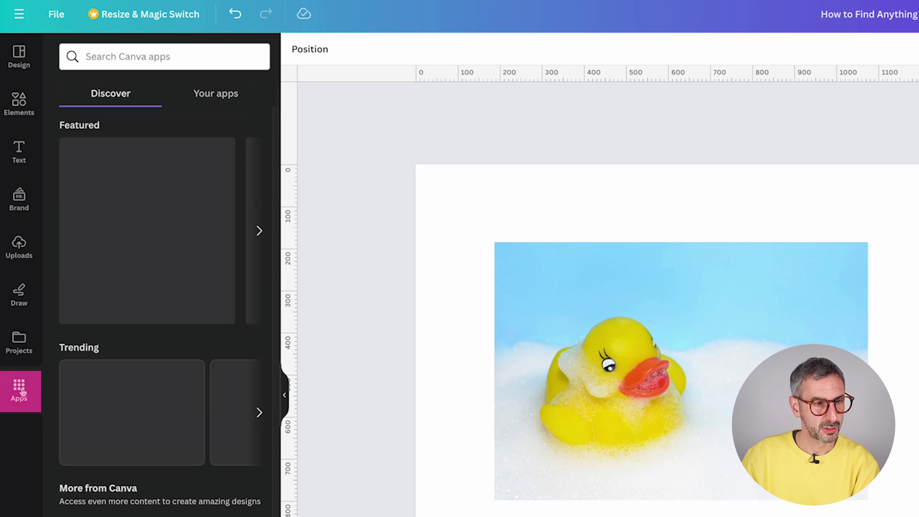
pyautogui.scroll(-1, 144, 431)
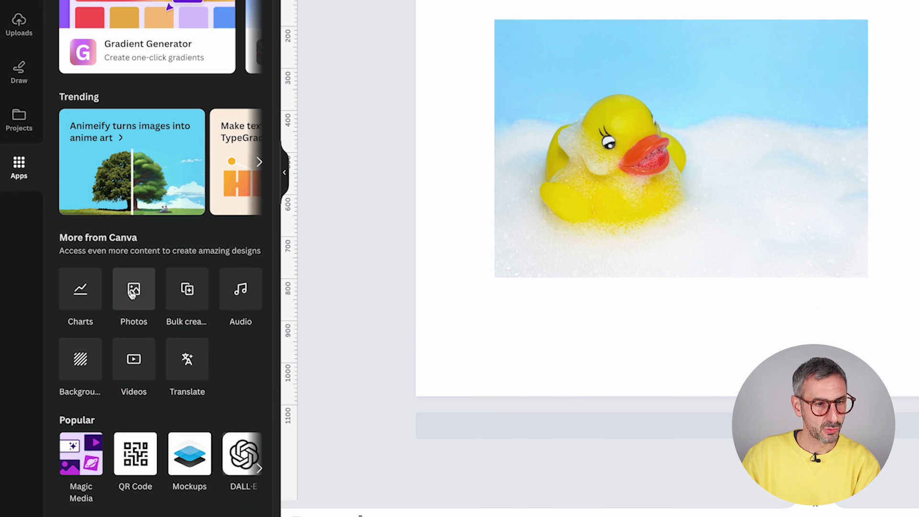
pyautogui.scroll(-1, 97, 273)
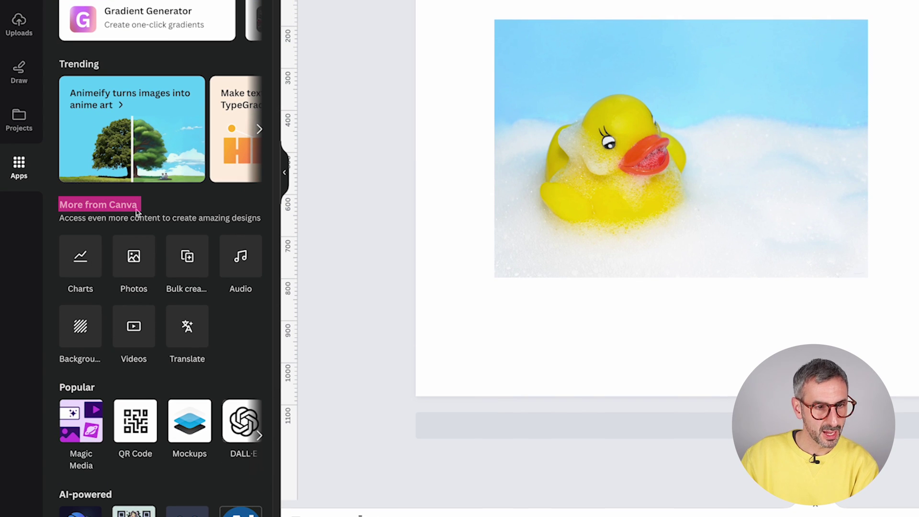
pyautogui.click(132, 261)
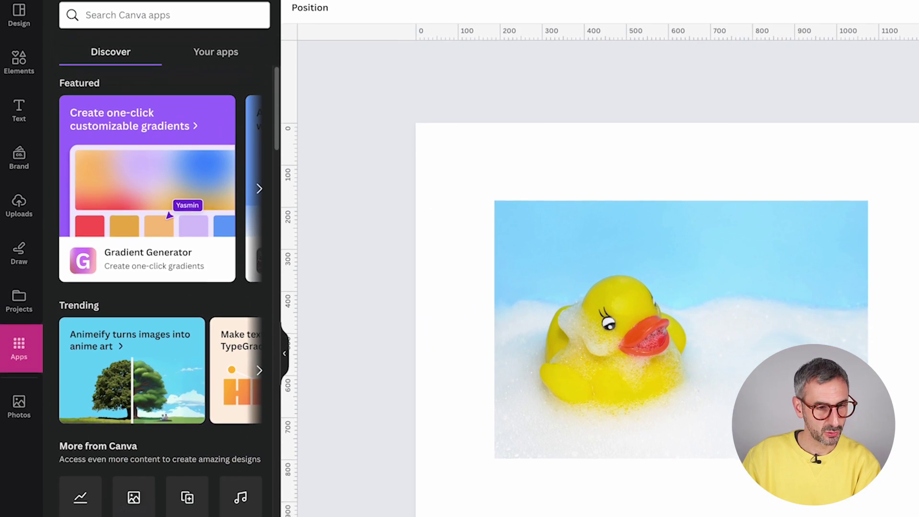
pyautogui.scroll(-1, 158, 287)
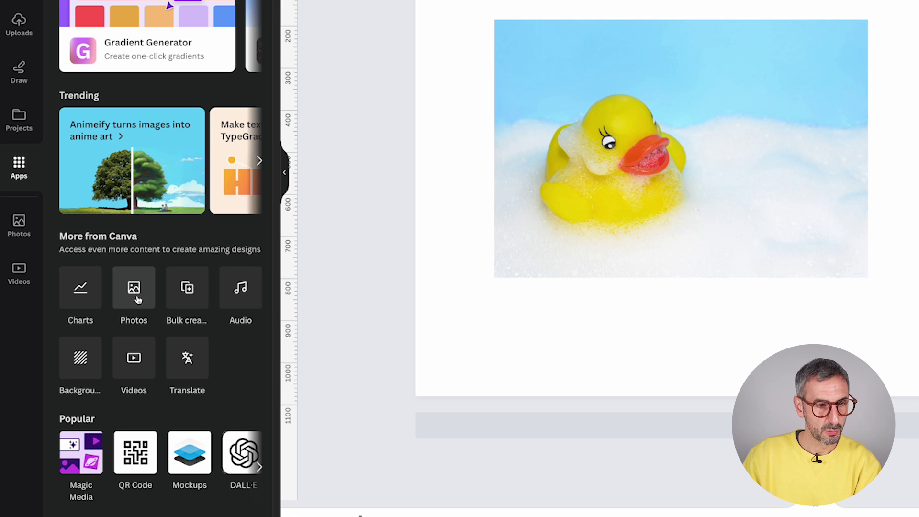
pyautogui.click(237, 301)
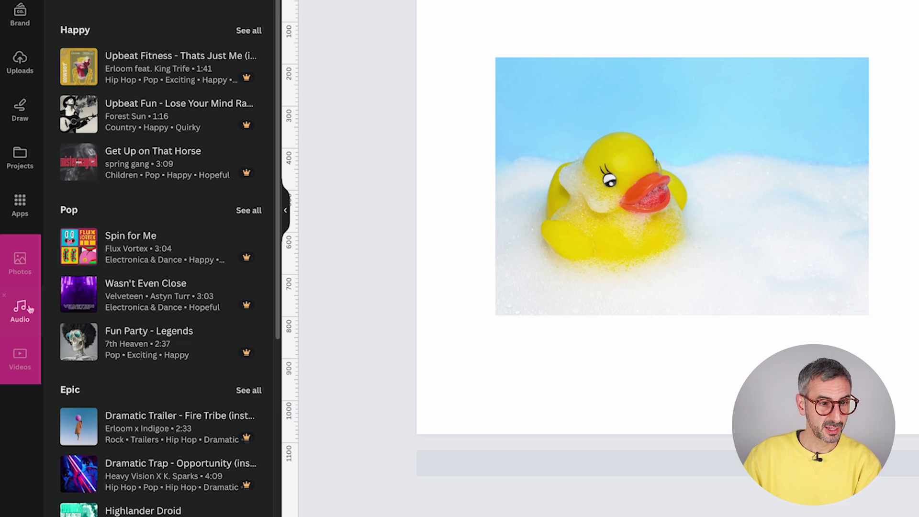
pyautogui.click(18, 259)
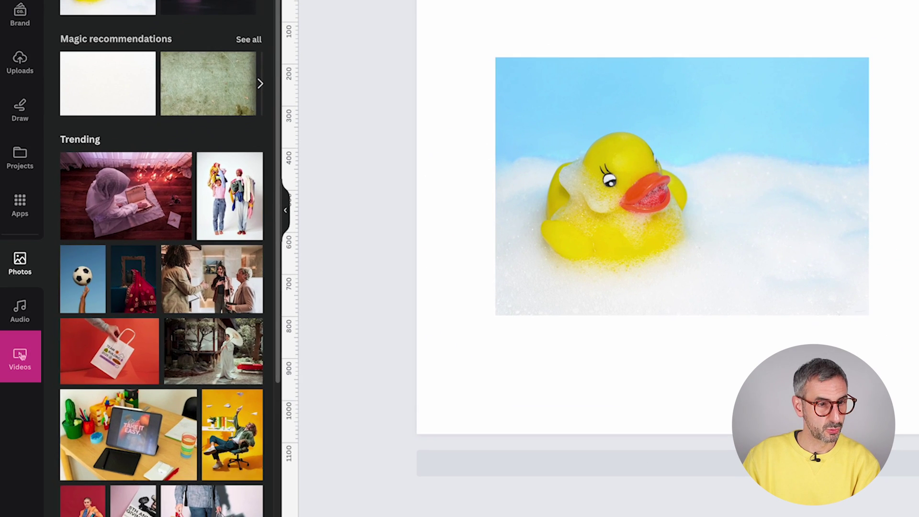
pyautogui.click(23, 378)
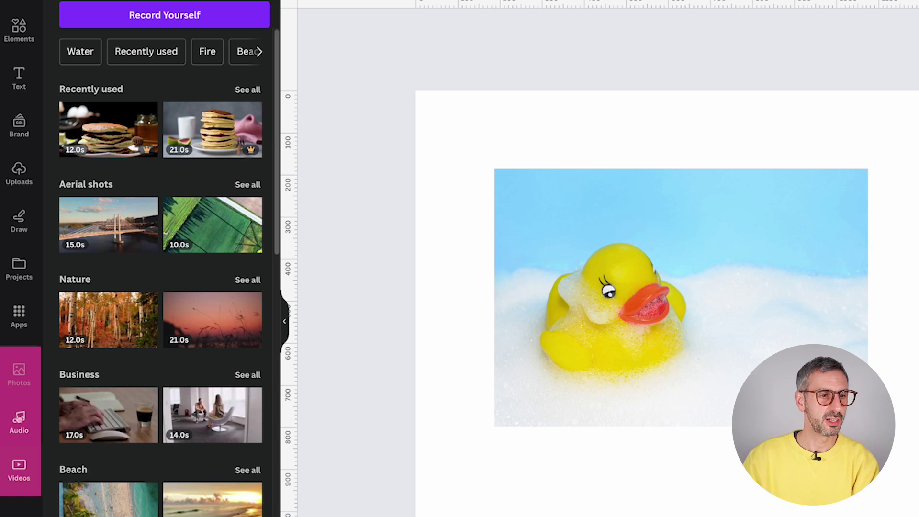
# Remove the Photos, Audio and Videos shortcuts from the sidebar.
pyautogui.click(3, 366)
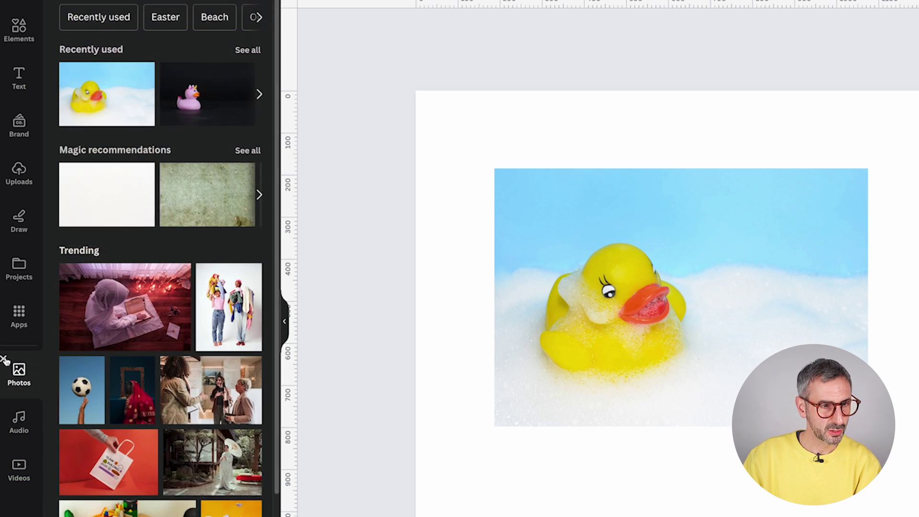
pyautogui.click(3, 360)
pyautogui.click(4, 360)
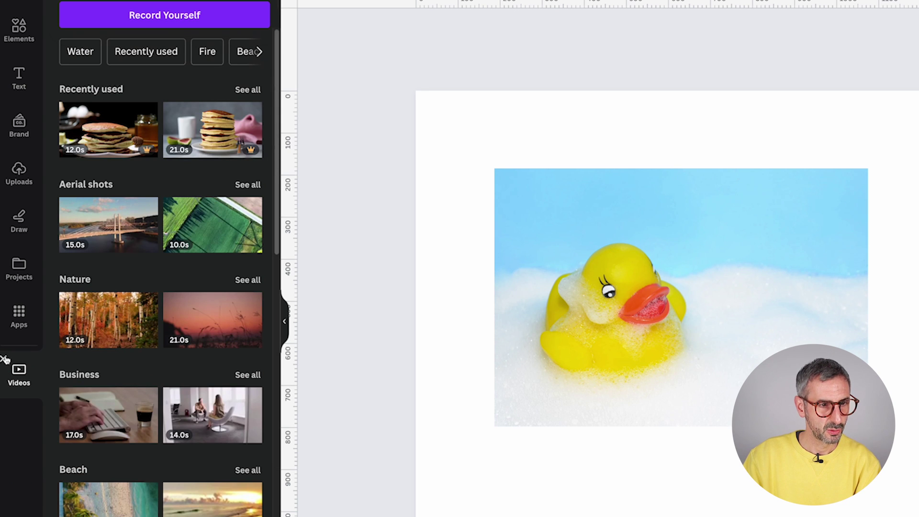
pyautogui.click(3, 360)
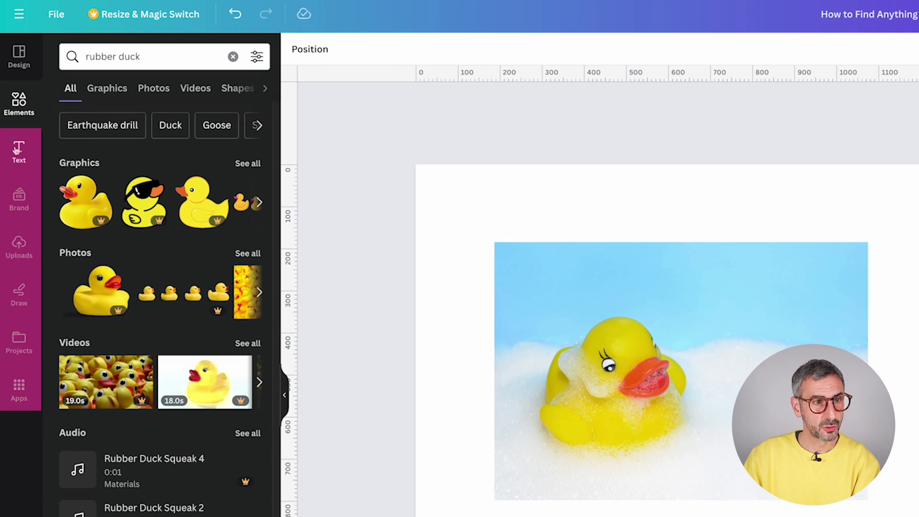
# Search the text fonts and font combinations for "playful".
pyautogui.click(20, 158)
pyautogui.click(143, 56)
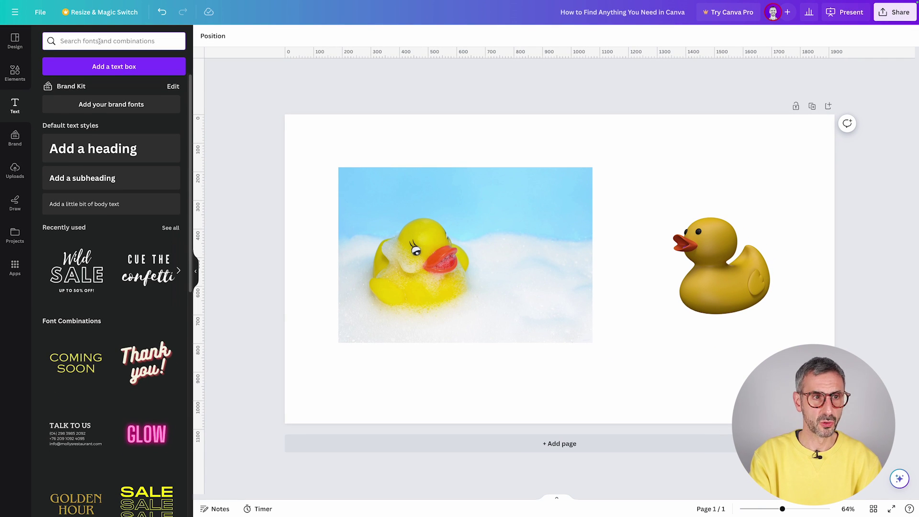
pyautogui.write('playful')
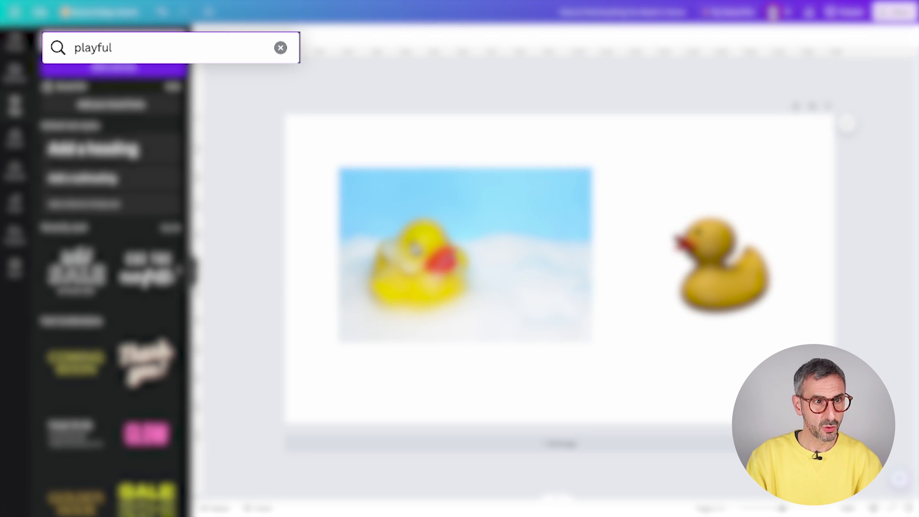
pyautogui.press('Return')
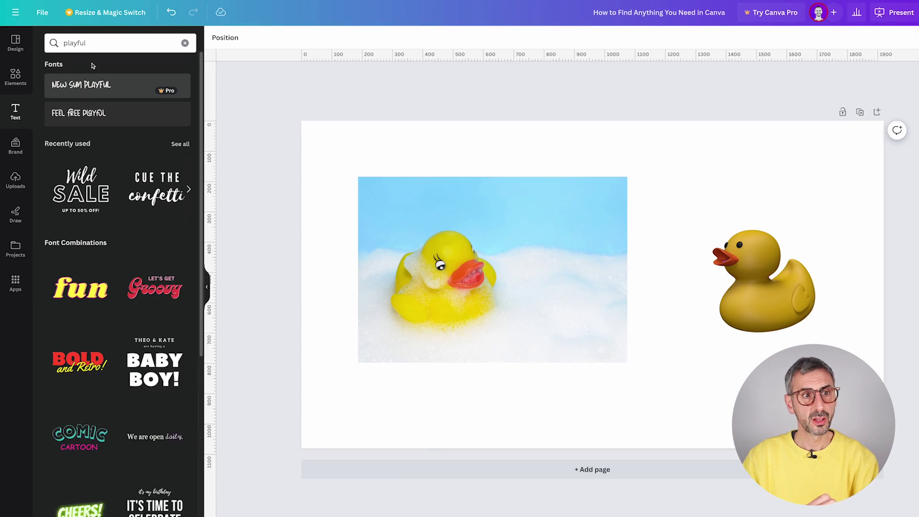
# Search the fonts and combinations for "fun", look through the font results and clear the search.
pyautogui.doubleClick(89, 59)
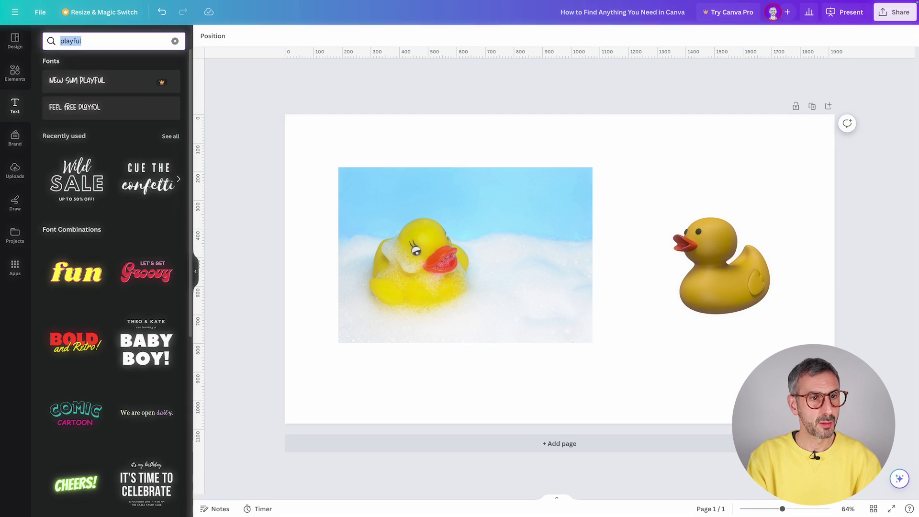
pyautogui.write('fun')
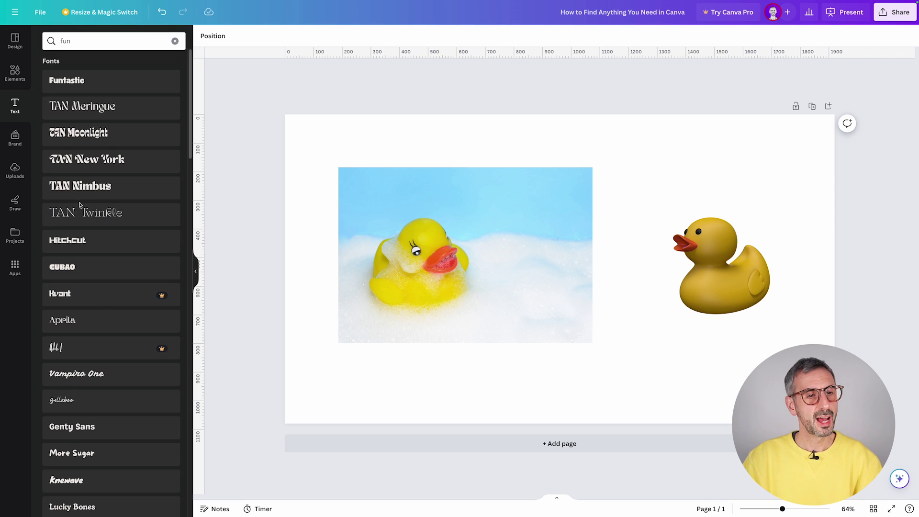
pyautogui.scroll(-4, 77, 232)
pyautogui.scroll(-3, 75, 237)
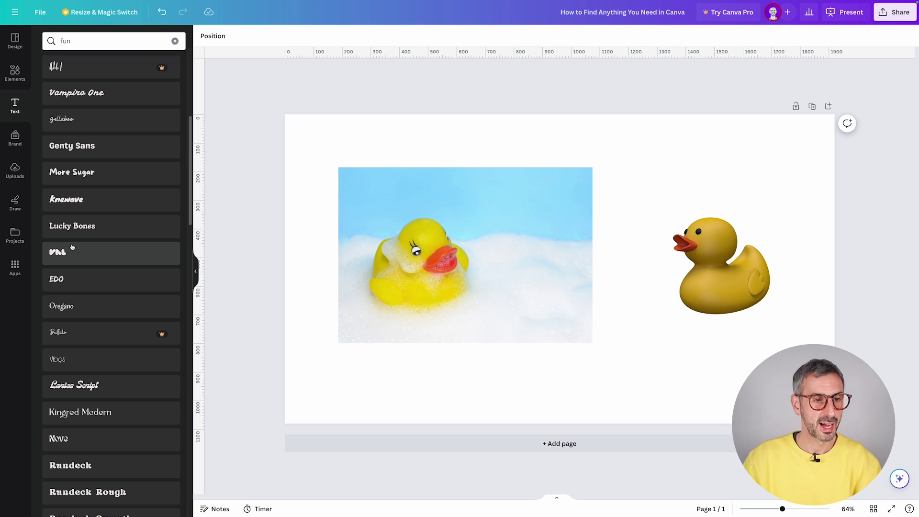
pyautogui.scroll(-2, 72, 247)
pyautogui.scroll(8, 72, 247)
pyautogui.click(174, 41)
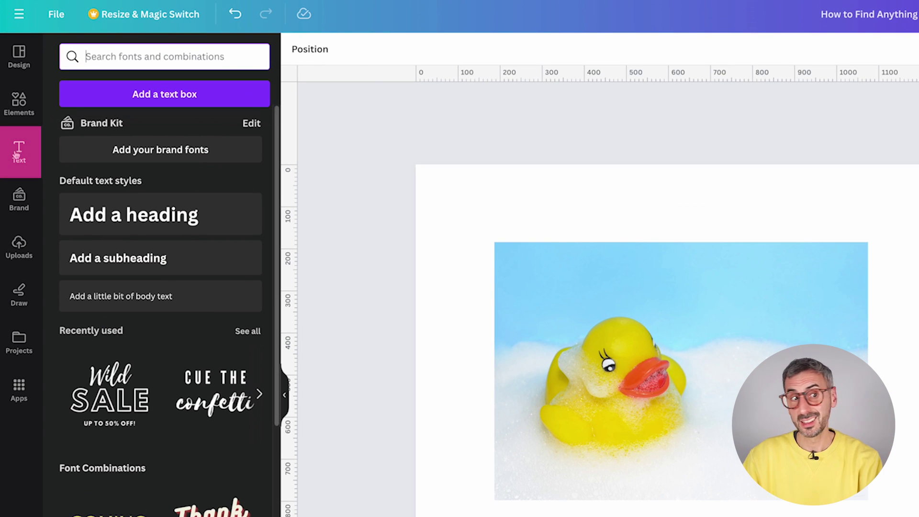
# Look over the uploaded images and search the uploads by the person's first name.
pyautogui.click(14, 222)
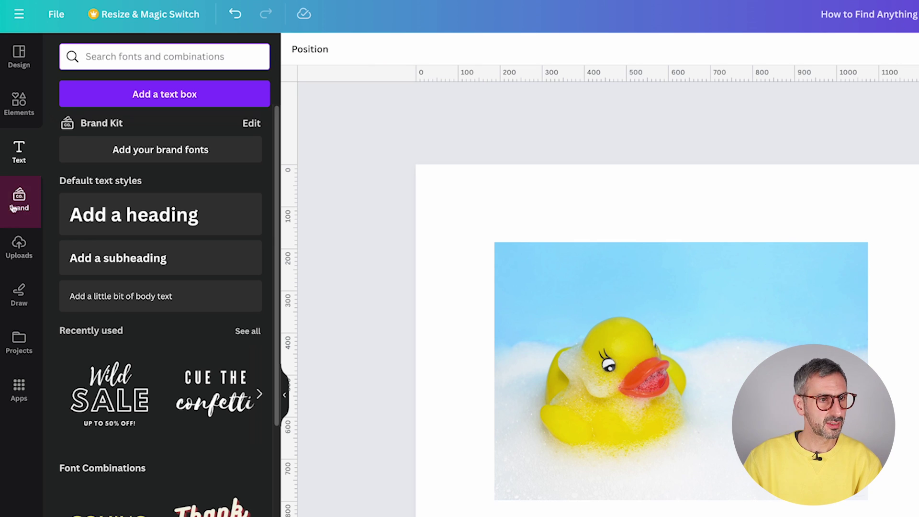
pyautogui.click(19, 245)
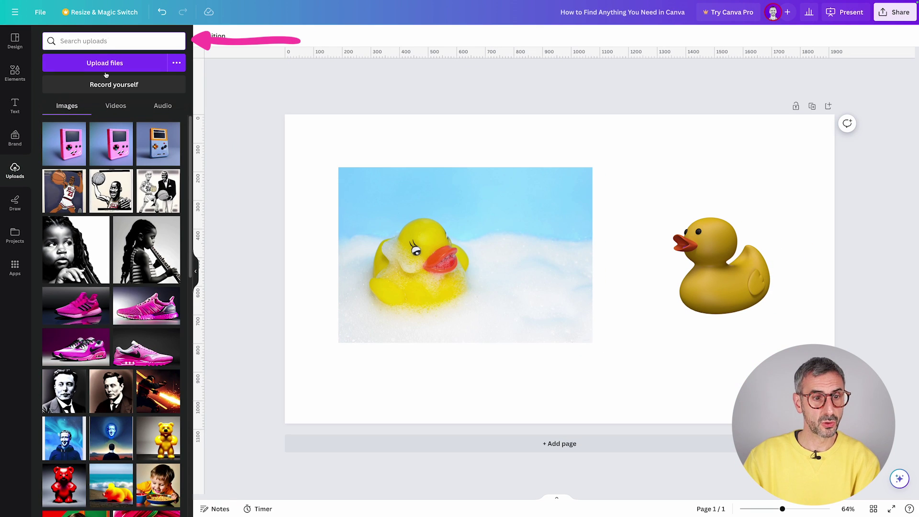
pyautogui.scroll(-1, 132, 478)
pyautogui.scroll(1, 125, 453)
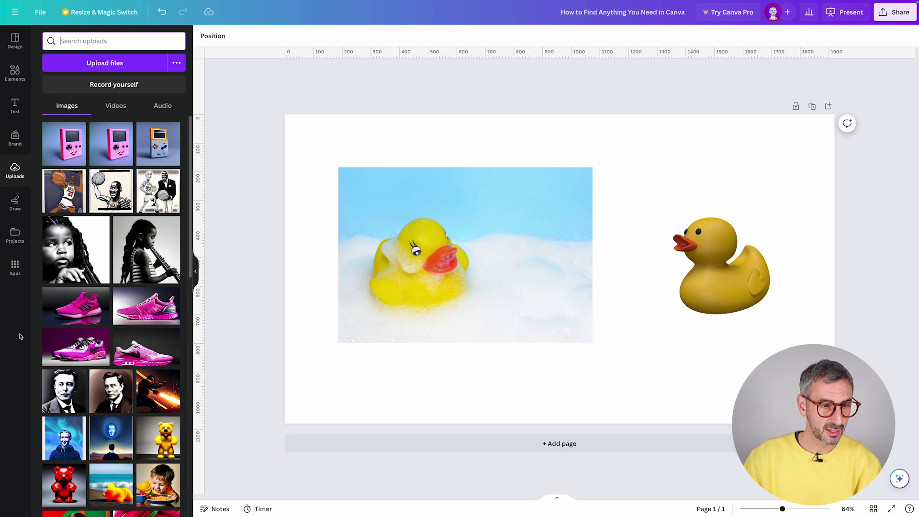
pyautogui.scroll(-1, 51, 338)
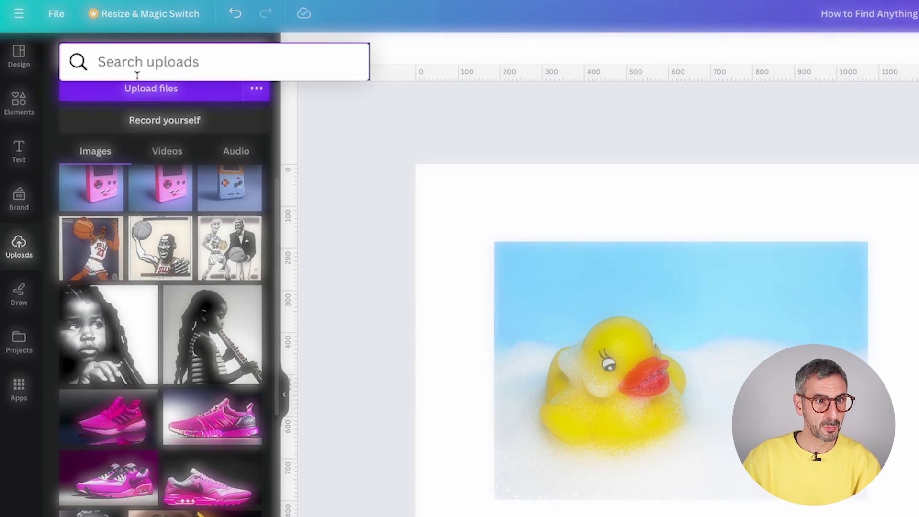
pyautogui.write('ronny')
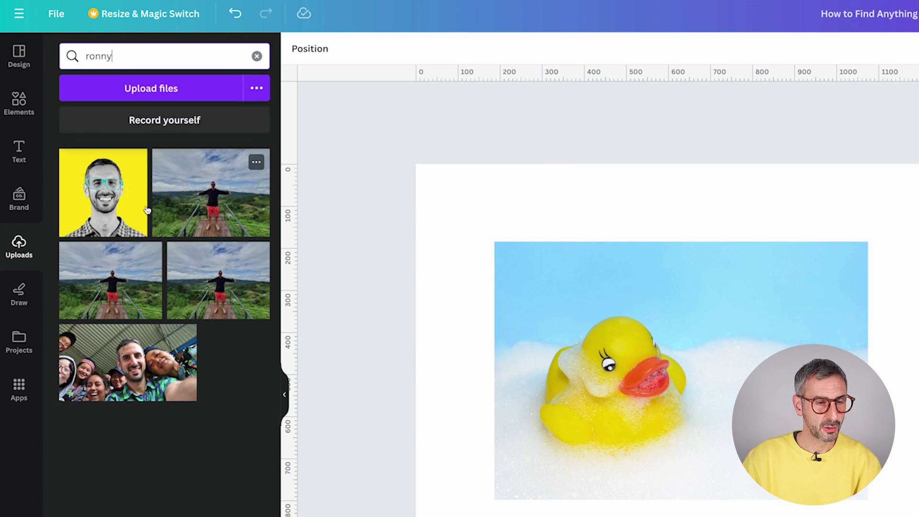
# Check the file names of the yellow-background portrait and the mountain viewpoint photo in the upload results.
pyautogui.click(134, 163)
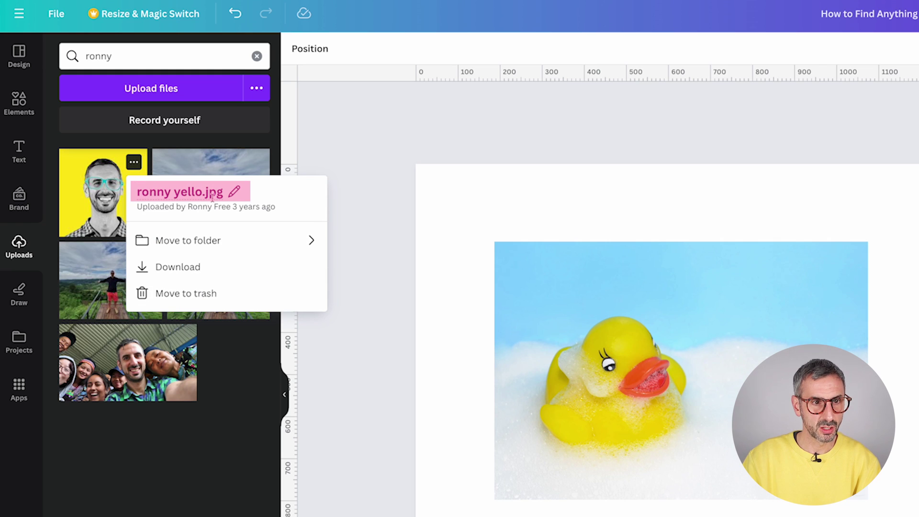
pyautogui.click(257, 162)
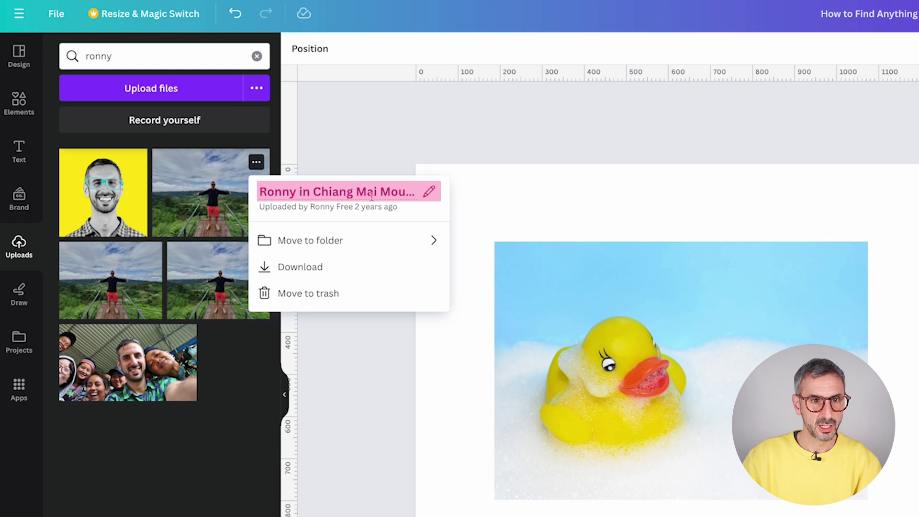
pyautogui.click(209, 400)
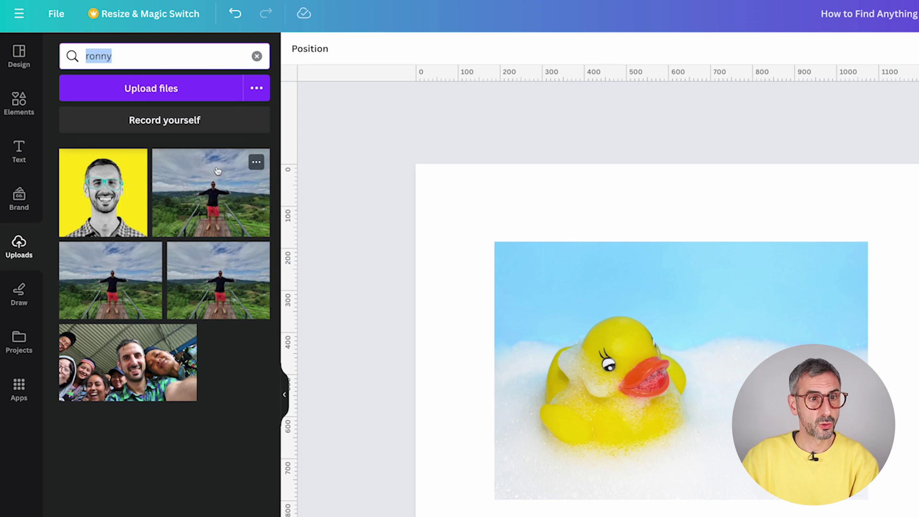
pyautogui.click(256, 161)
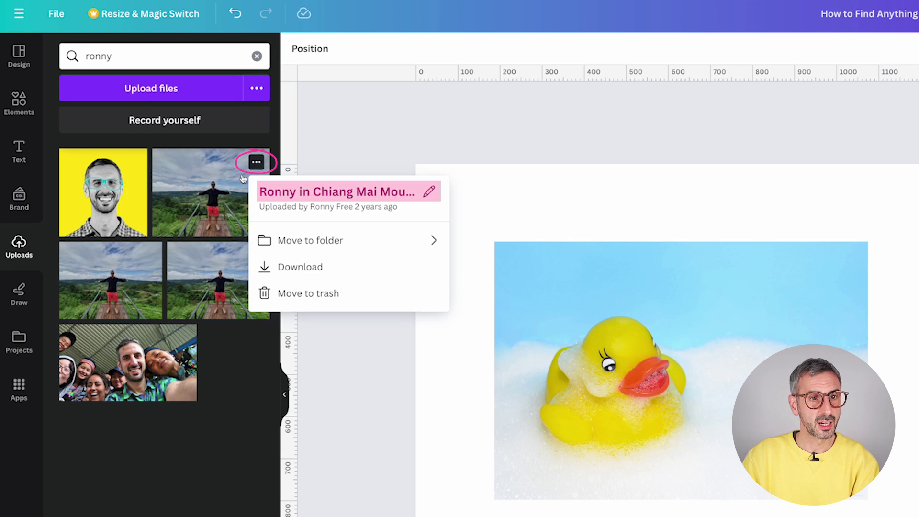
pyautogui.click(148, 254)
pyautogui.click(185, 415)
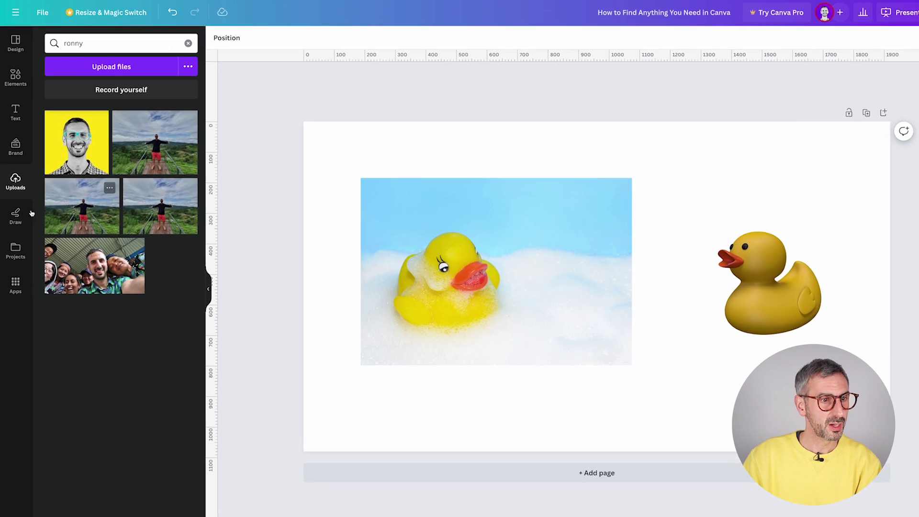
# Browse the designs, folders and images stored in Projects.
pyautogui.click(14, 239)
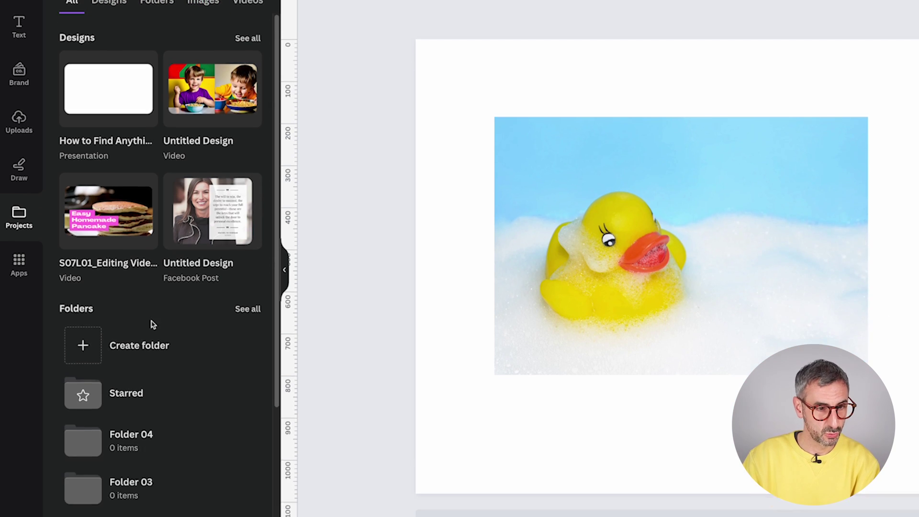
pyautogui.scroll(-3, 154, 500)
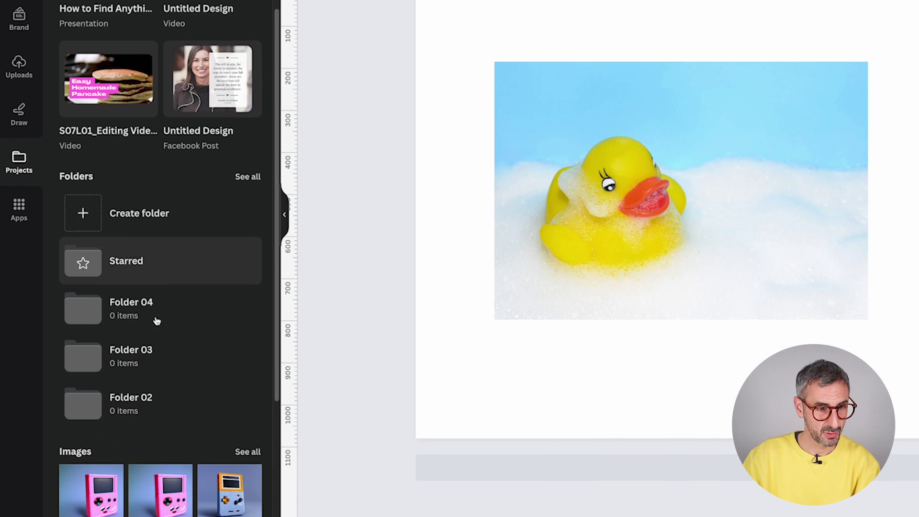
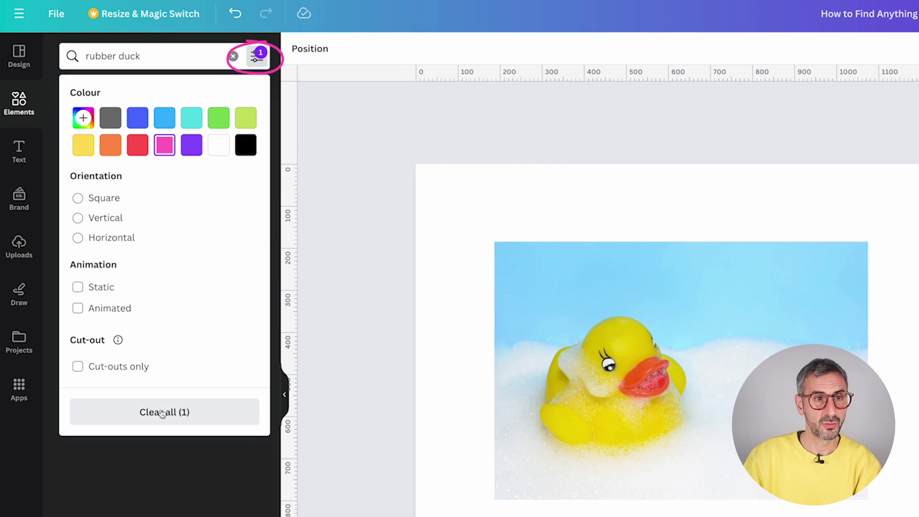
# Show all graphics results for "rubber duck" with the pink colour filter and look through them.
pyautogui.click(157, 64)
pyautogui.press('Return')
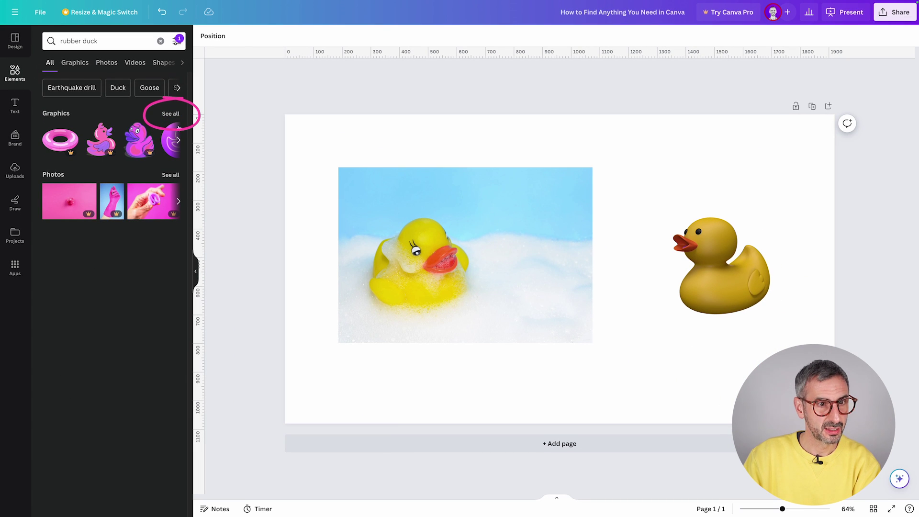
pyautogui.click(171, 114)
pyautogui.scroll(-5, 84, 253)
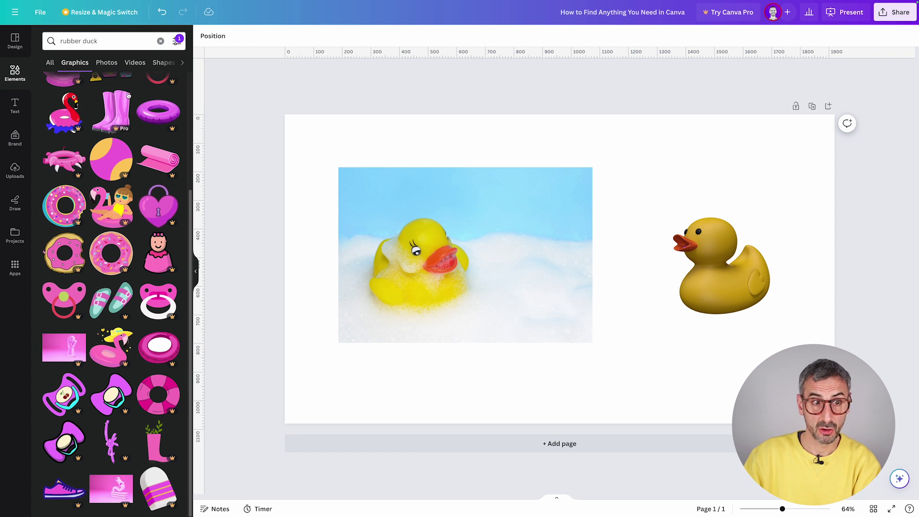
pyautogui.scroll(5, 132, 283)
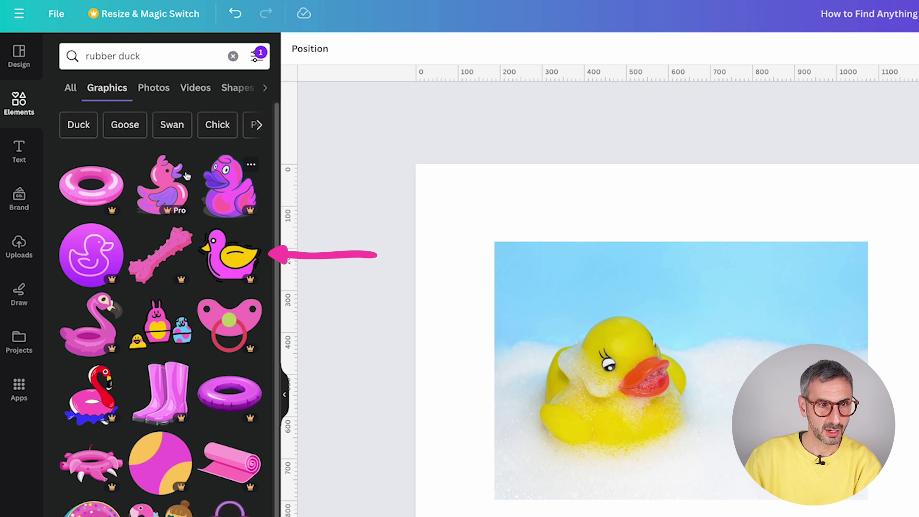
# Add the Animated filter to the pink "rubber duck" search and check the photo results.
pyautogui.click(259, 58)
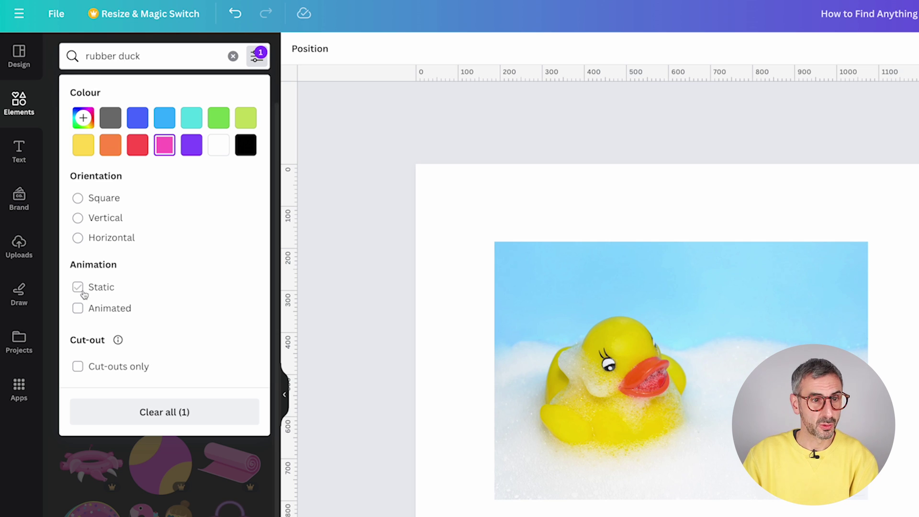
pyautogui.click(78, 309)
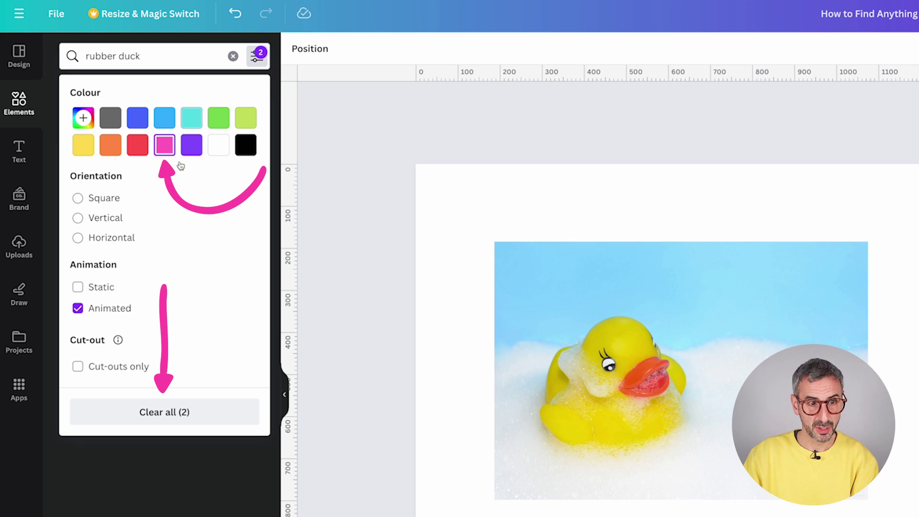
pyautogui.click(177, 61)
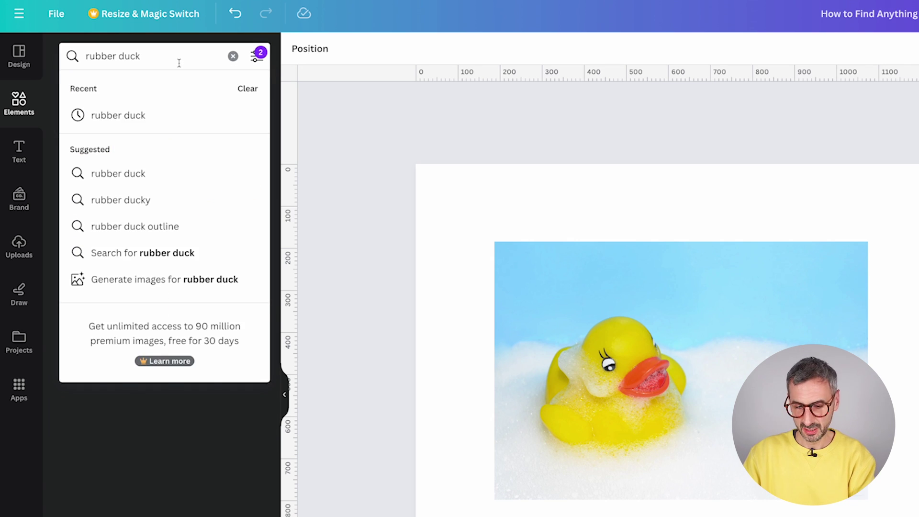
pyautogui.press('Return')
pyautogui.click(154, 88)
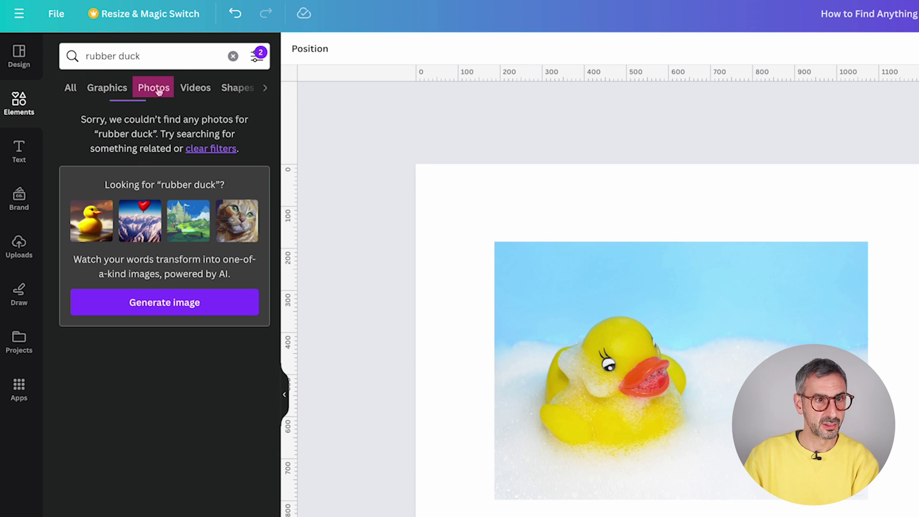
# Remove the pink colour filter, keep Animated, and show the graphics results for "rubber duck".
pyautogui.click(170, 56)
pyautogui.click(266, 58)
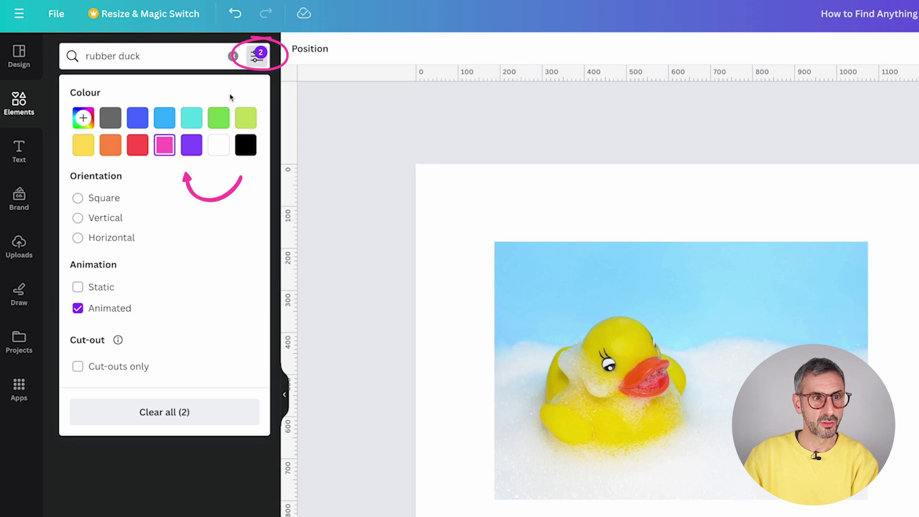
pyautogui.click(165, 144)
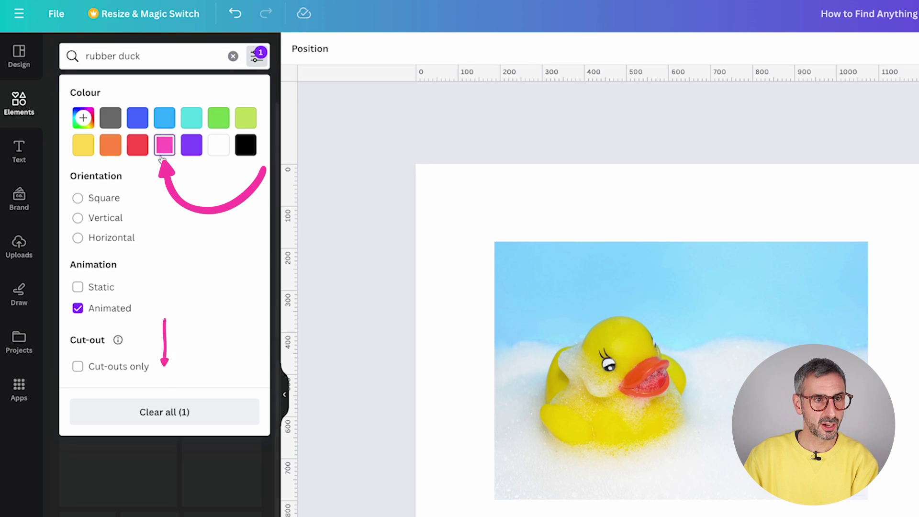
pyautogui.click(158, 423)
pyautogui.click(172, 65)
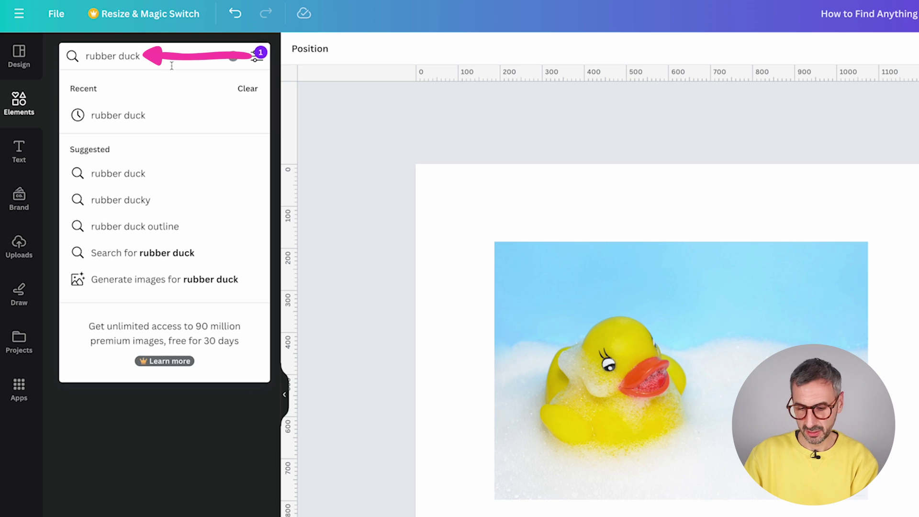
pyautogui.press('Escape')
pyautogui.click(105, 91)
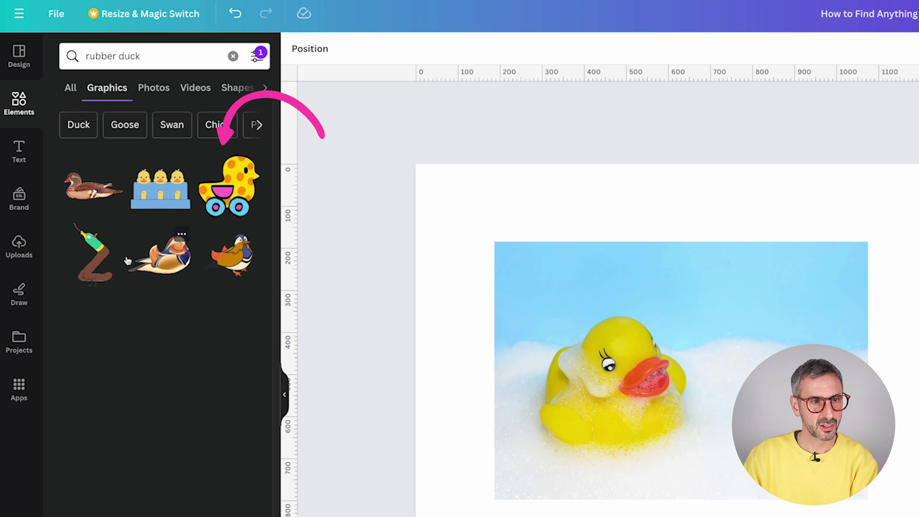
# Add the animated spotted duck on wheels to the page, shrink it and place it over the bath photo's lower-right corner.
pyautogui.click(230, 192)
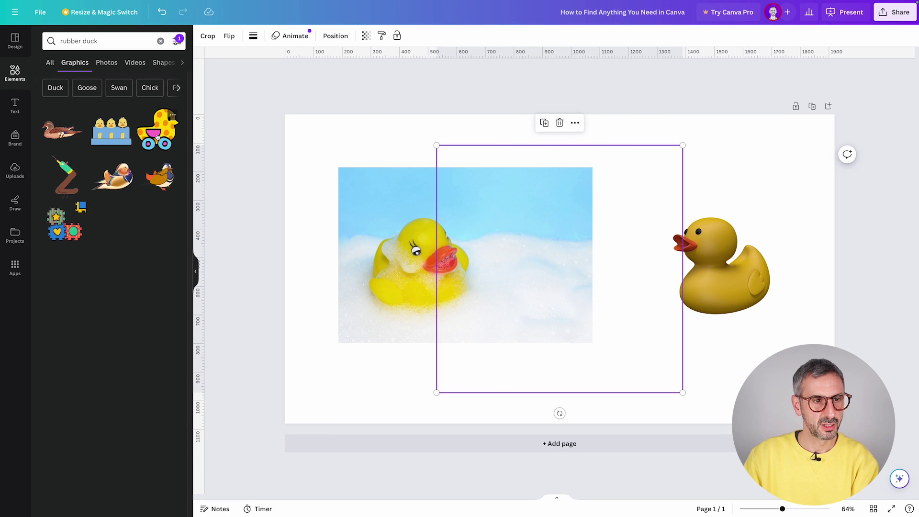
pyautogui.moveTo(683, 145); pyautogui.dragTo(506, 323)
pyautogui.moveTo(491, 370); pyautogui.dragTo(613, 362)
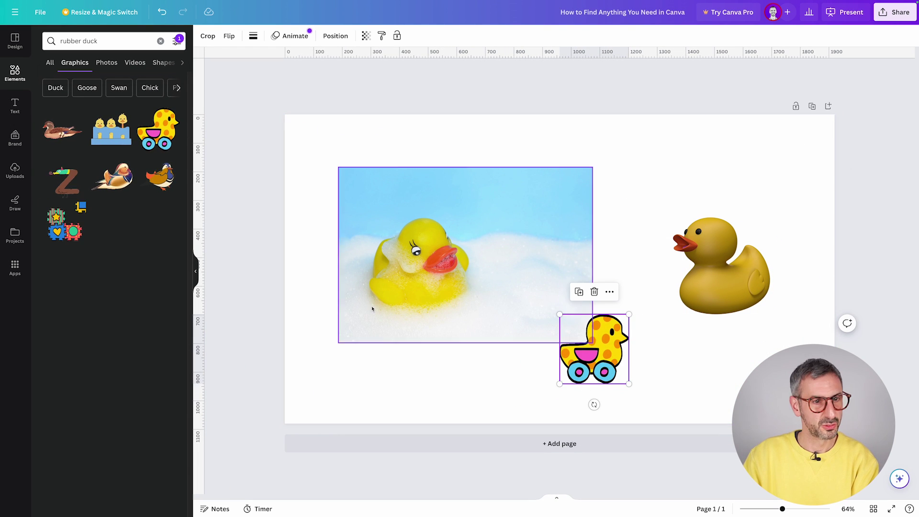
pyautogui.click(726, 357)
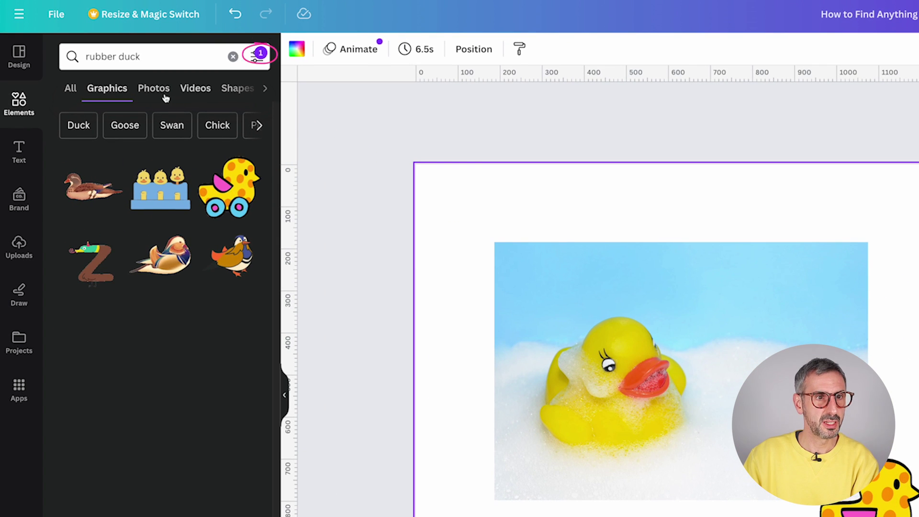
# Clear all filters from the "rubber duck" elements search.
pyautogui.click(257, 57)
pyautogui.click(171, 311)
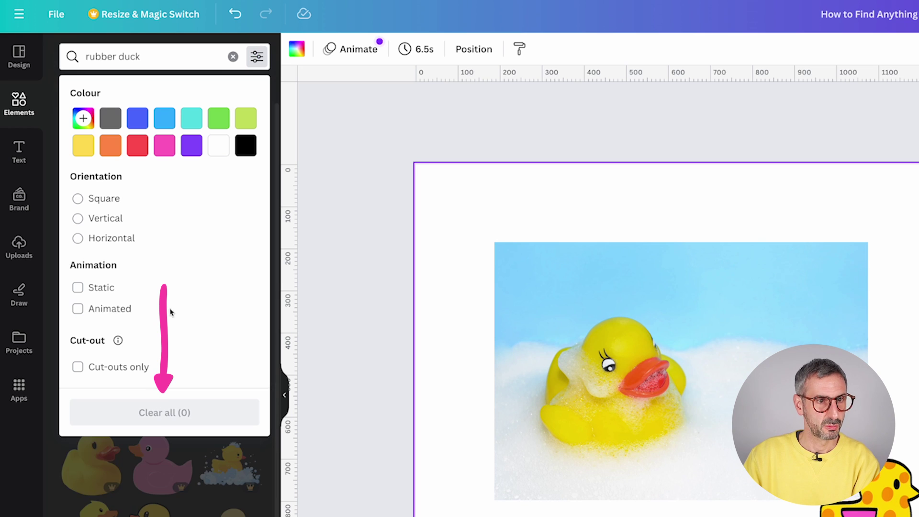
# Close the filter options, add the yellow chick with a knife graphic, and place it over the bath photo's upper-right corner.
pyautogui.click(176, 58)
pyautogui.press('Escape')
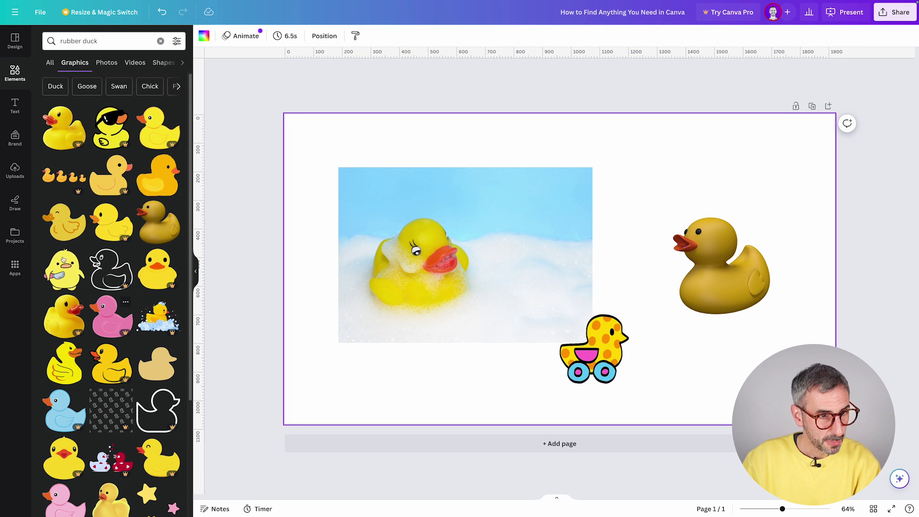
pyautogui.click(67, 265)
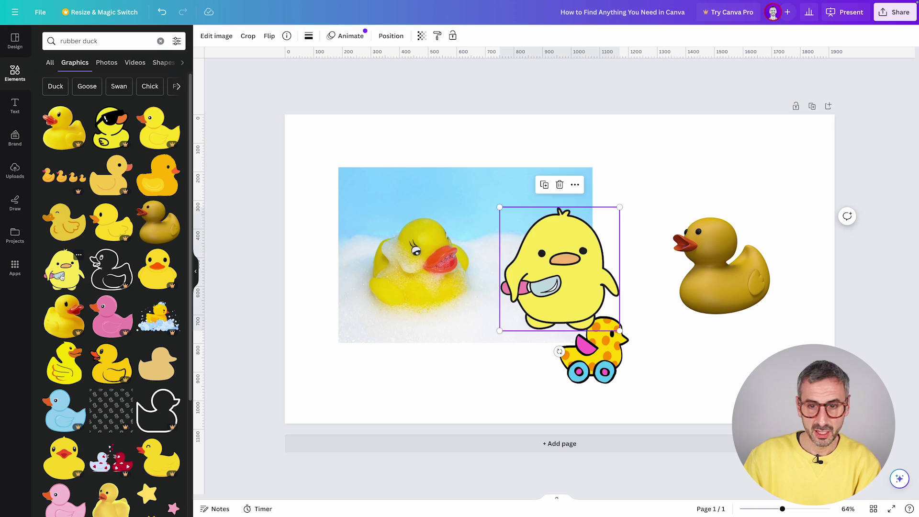
pyautogui.moveTo(554, 259); pyautogui.dragTo(608, 191)
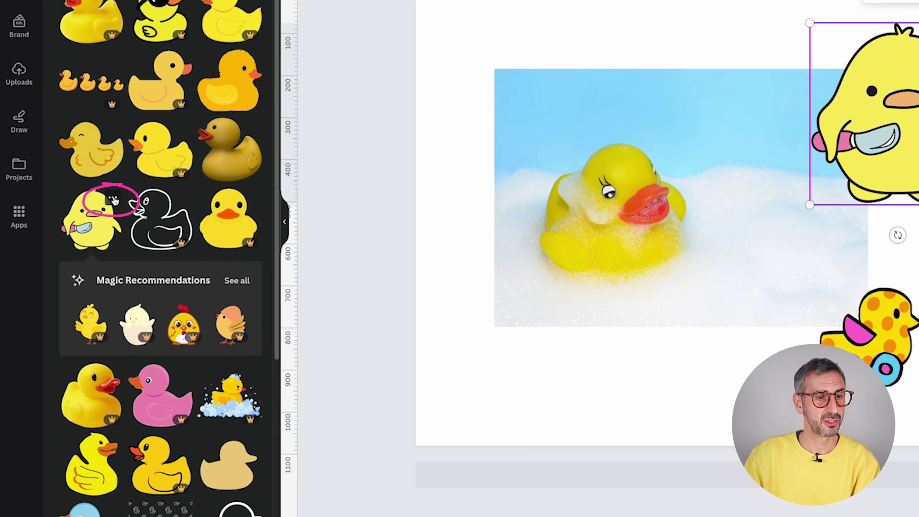
# Show more graphics like the chick with a knife and browse the magic recommendations.
pyautogui.click(113, 200)
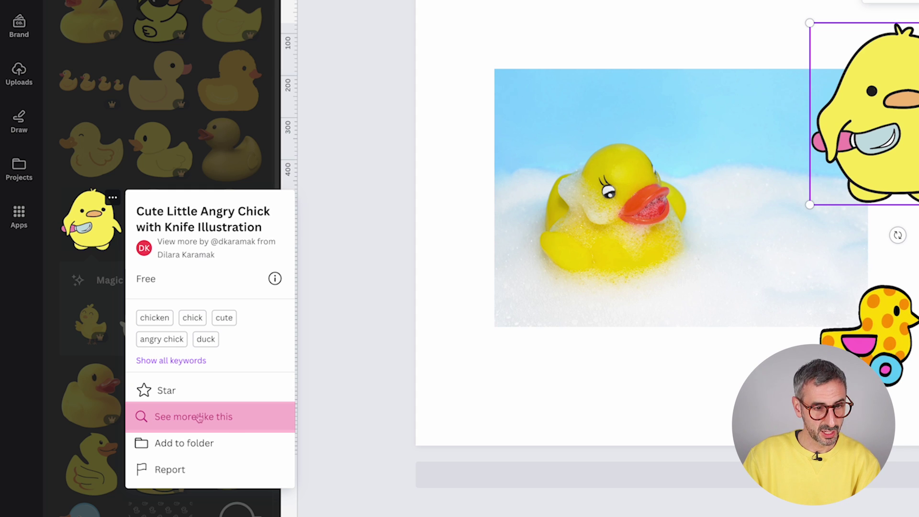
pyautogui.click(237, 424)
pyautogui.scroll(-3, 111, 149)
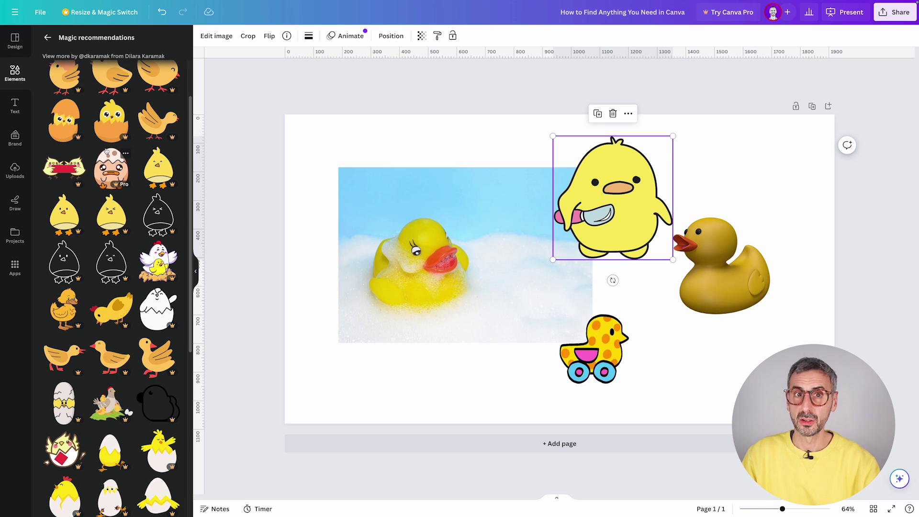
pyautogui.scroll(1, 115, 216)
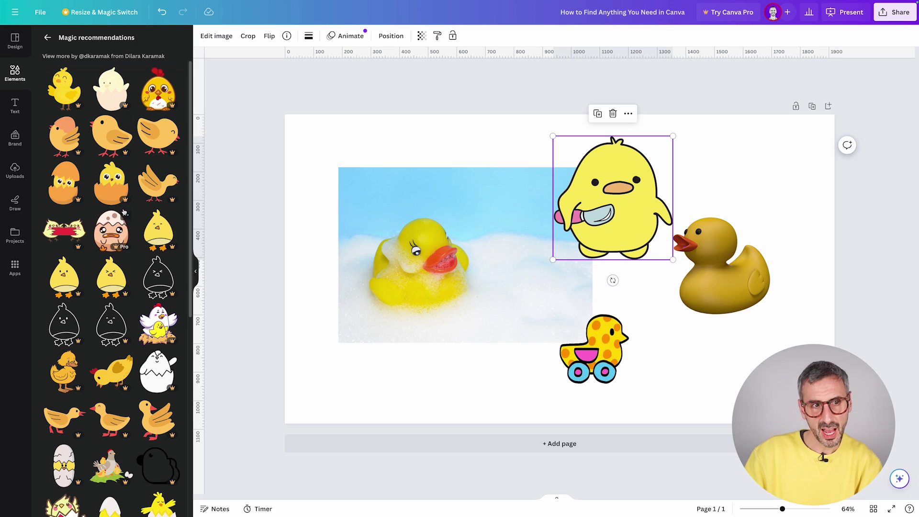
pyautogui.scroll(-5, 117, 191)
pyautogui.scroll(5, 118, 182)
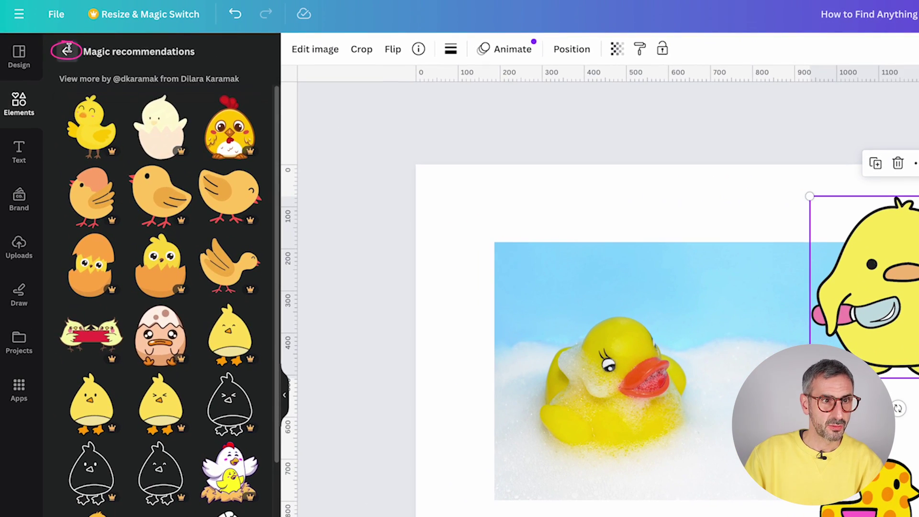
# Return to the "rubber duck" results and view the details and keywords of the chick with a knife.
pyautogui.click(67, 49)
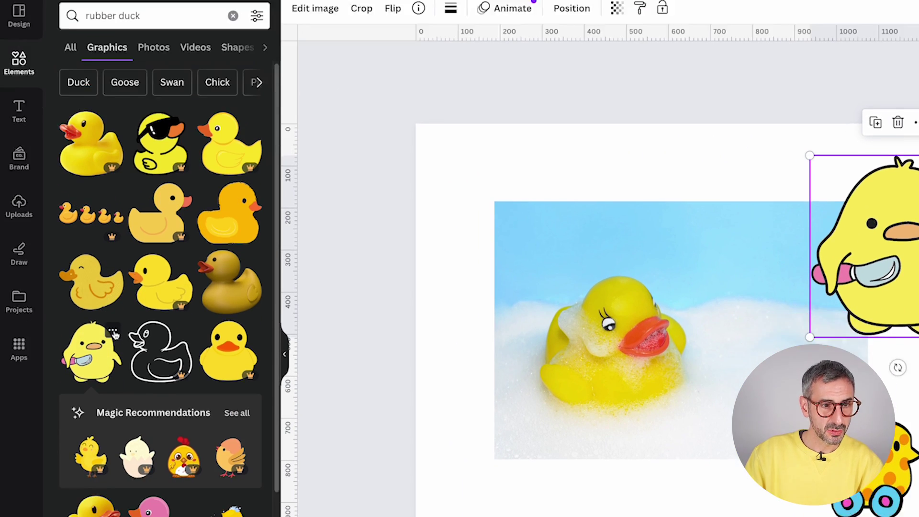
pyautogui.click(112, 370)
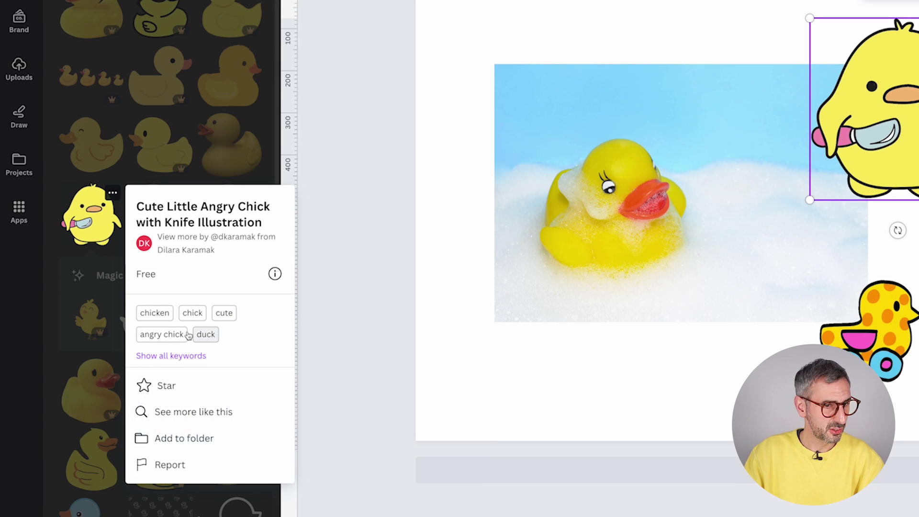
# Find the pixel duck graphic further down the "rubber duck" results and view the collection it belongs to.
pyautogui.scroll(-10, 114, 102)
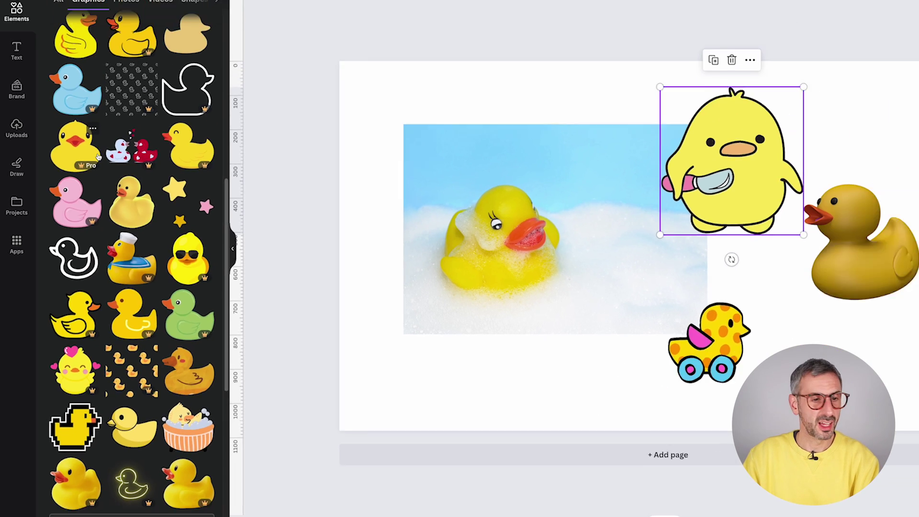
pyautogui.scroll(-5, 98, 157)
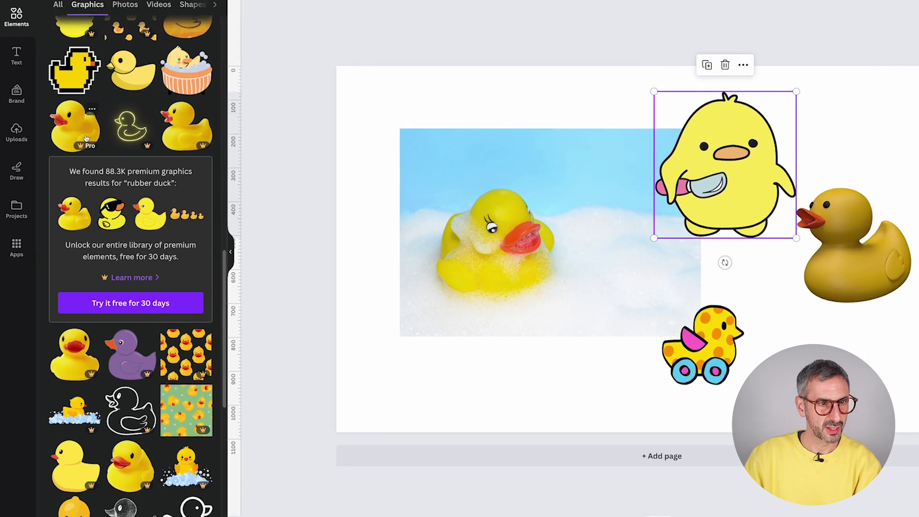
pyautogui.scroll(1, 107, 110)
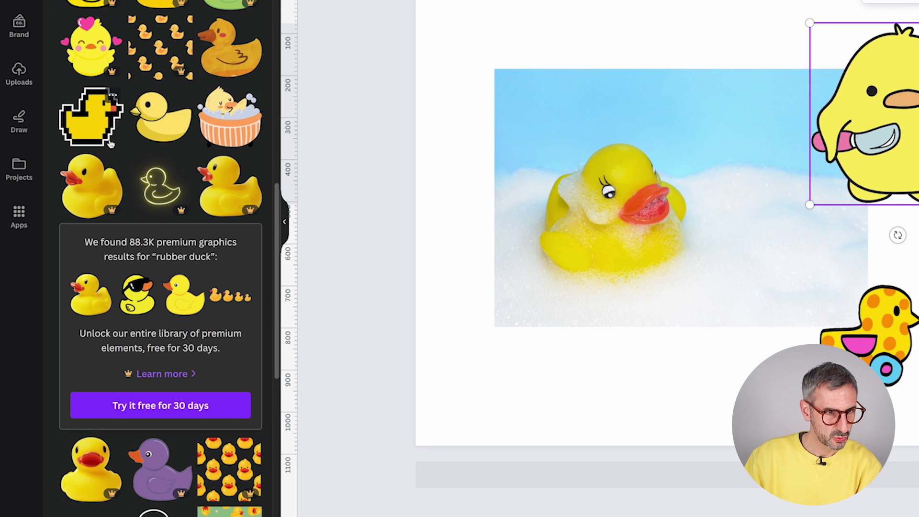
pyautogui.click(113, 95)
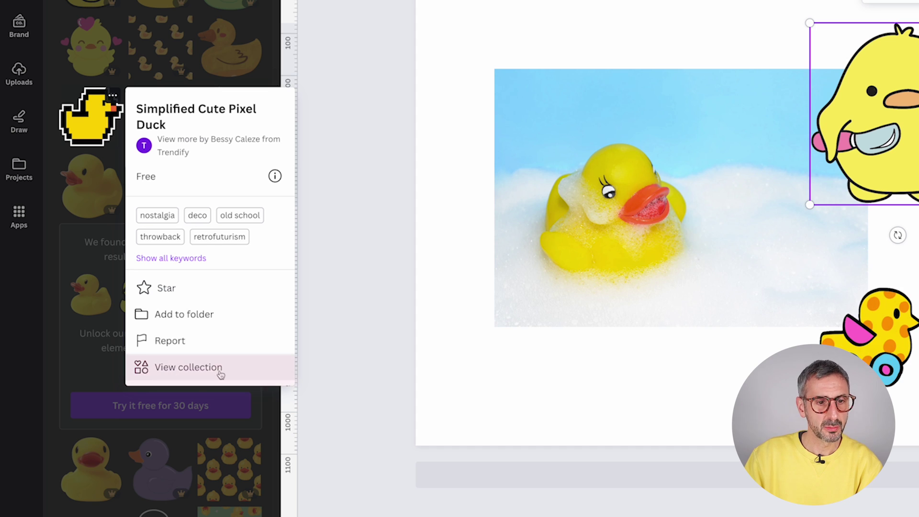
pyautogui.click(154, 360)
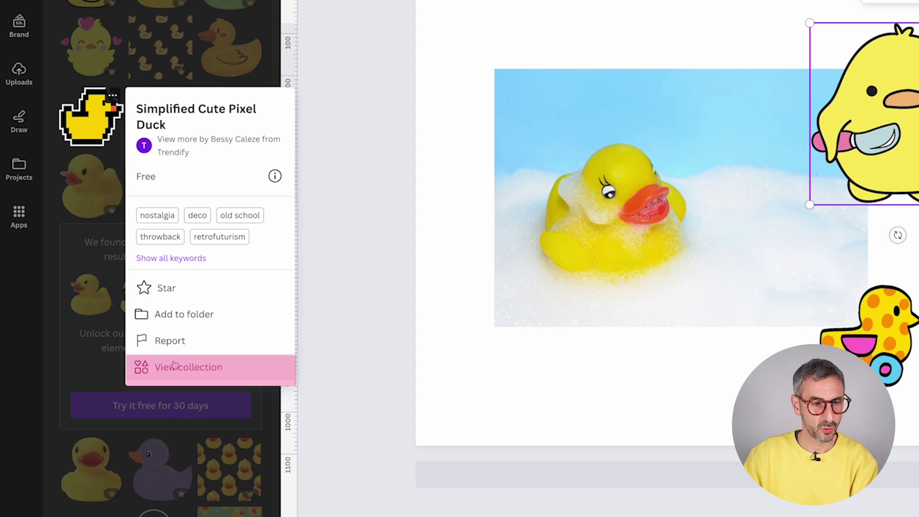
pyautogui.click(190, 370)
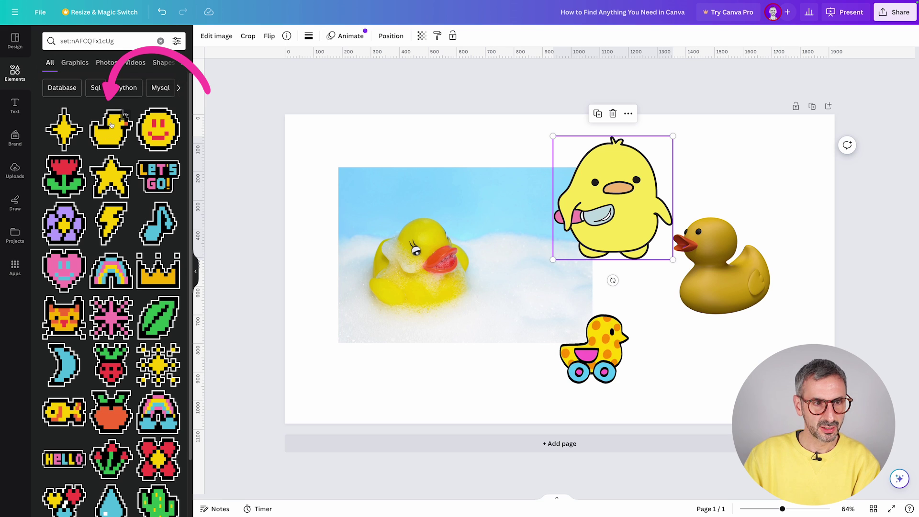
# Browse the pixel-art collection's matching graphics and highlight its set code in the elements search.
pyautogui.scroll(-5, 121, 130)
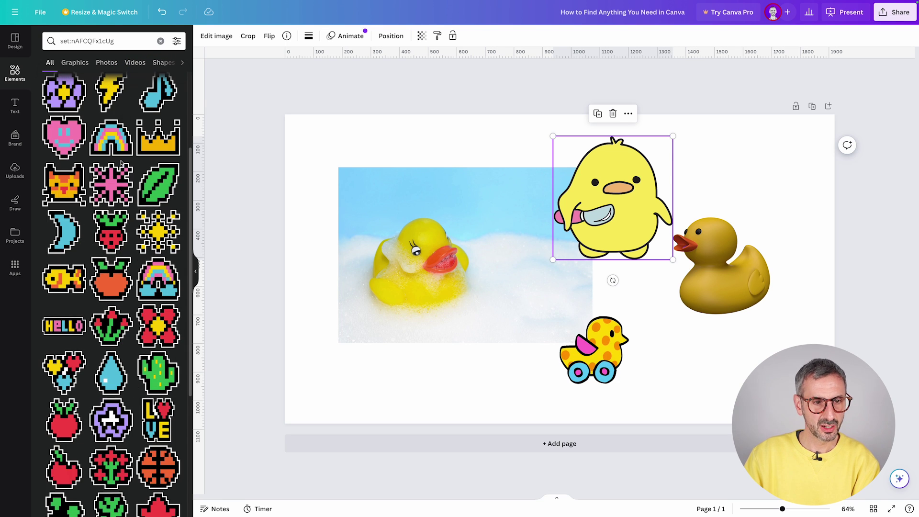
pyautogui.scroll(5, 125, 167)
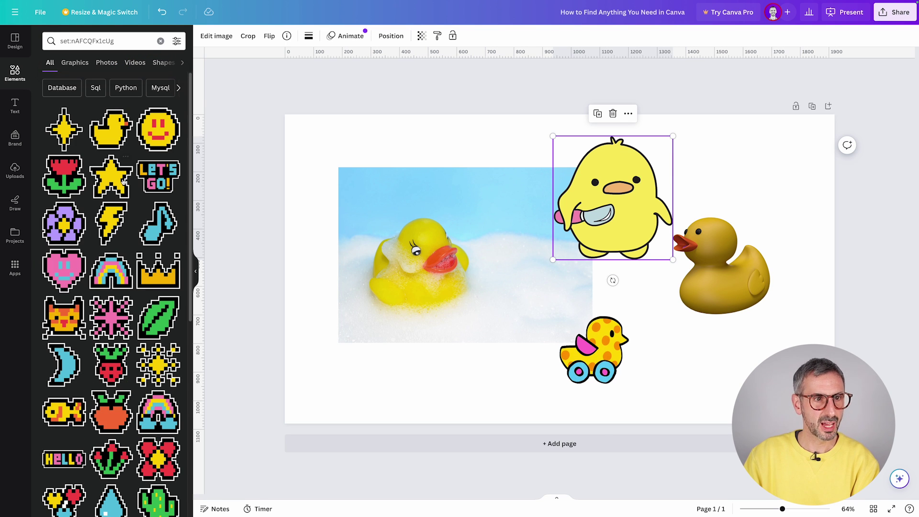
pyautogui.moveTo(114, 41); pyautogui.dragTo(98, 41)
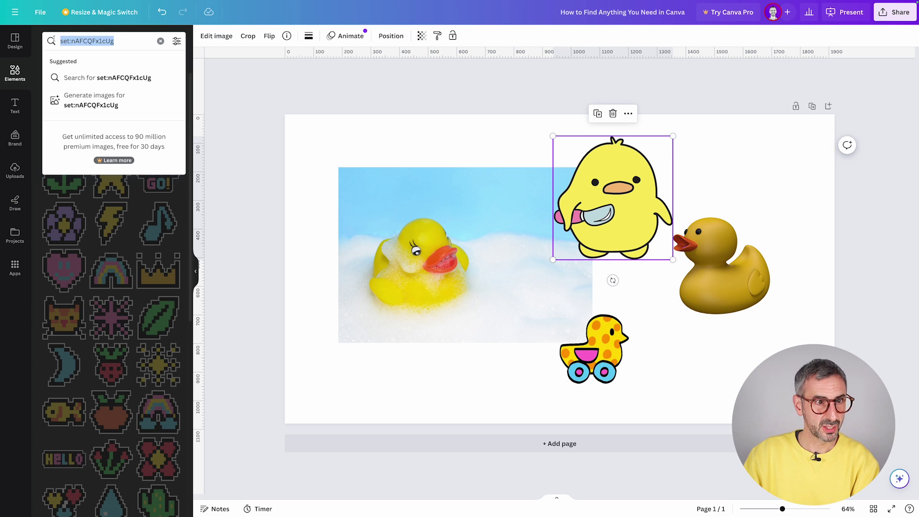
pyautogui.click(188, 195)
pyautogui.scroll(-5, 145, 269)
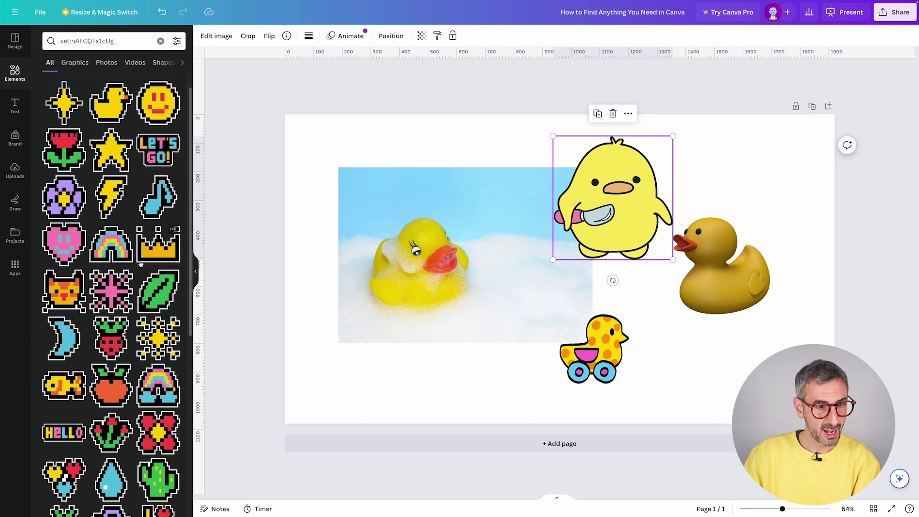
pyautogui.scroll(-1, 144, 270)
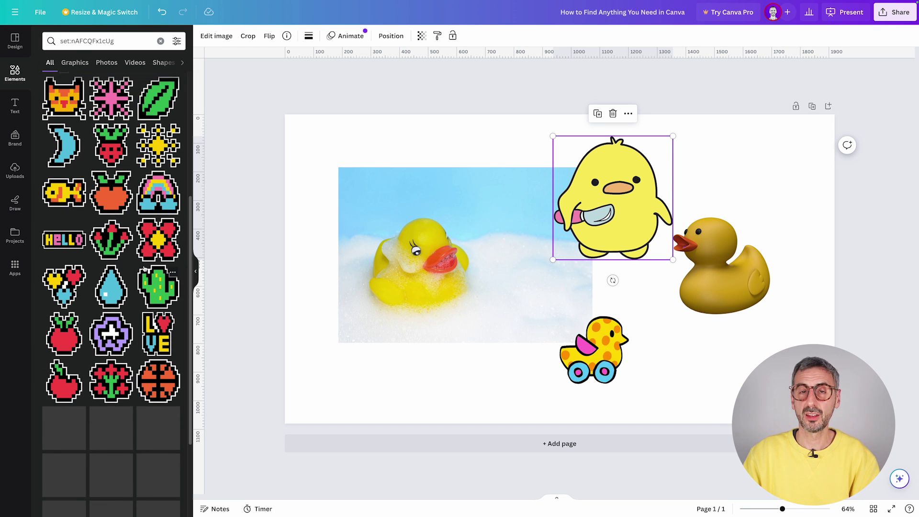